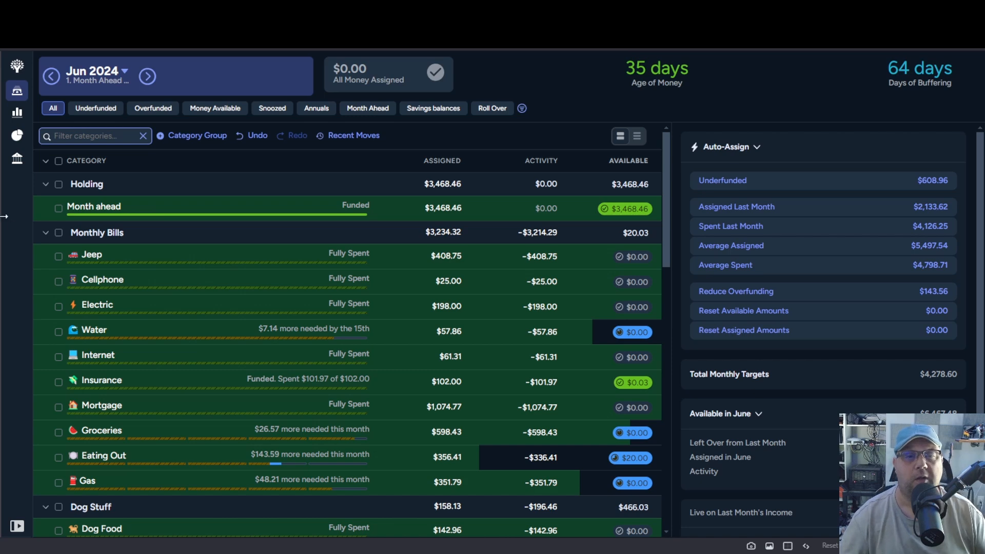
Add a category named "Jeep Extra" to the Holding group.
left_click(114, 185)
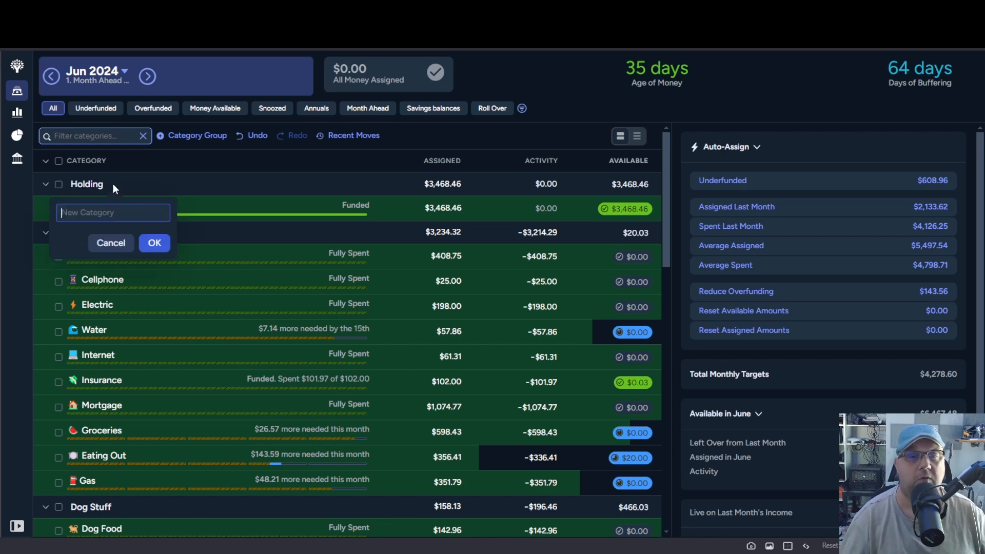
type("Jeep Extra")
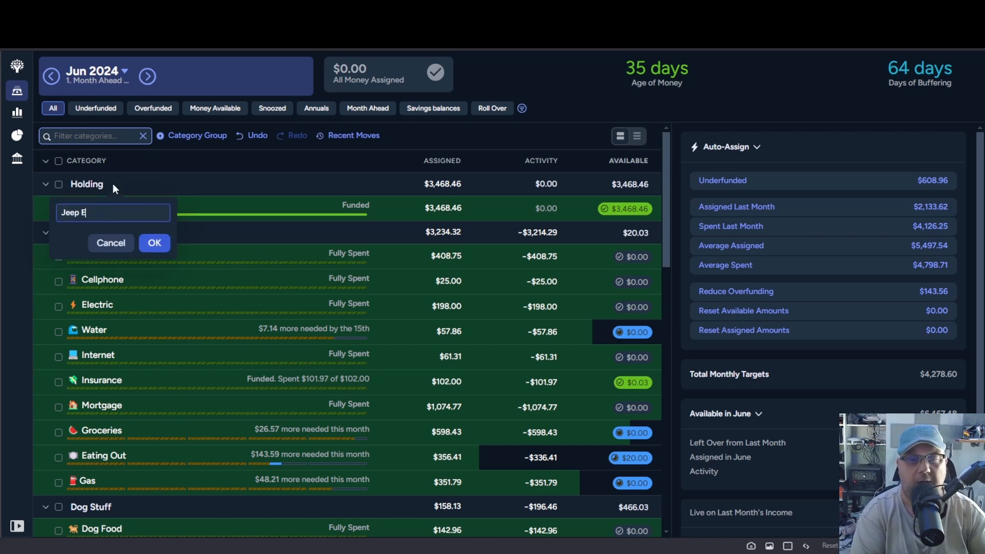
key("Return")
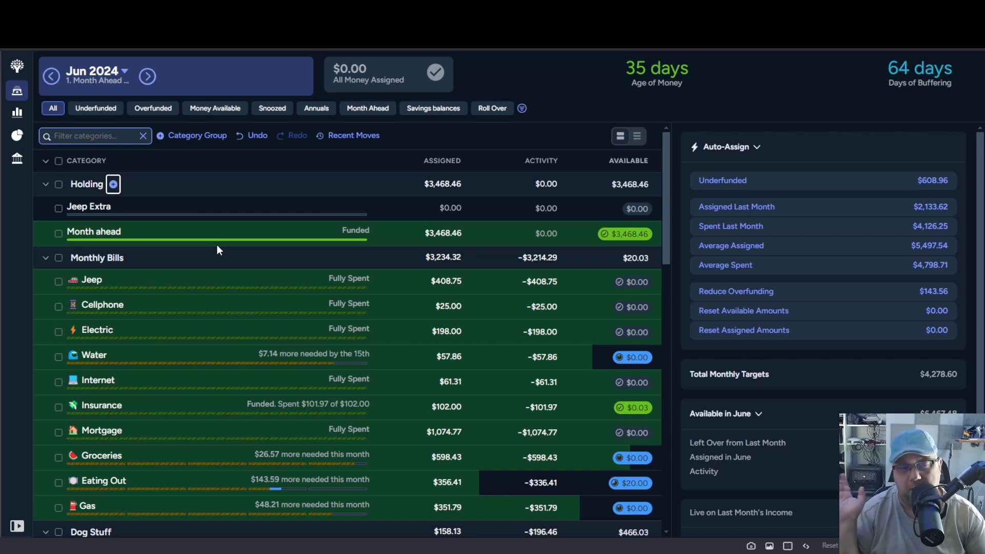
Add a category named "Mortgage Extra" to the Holding group.
left_click(114, 185)
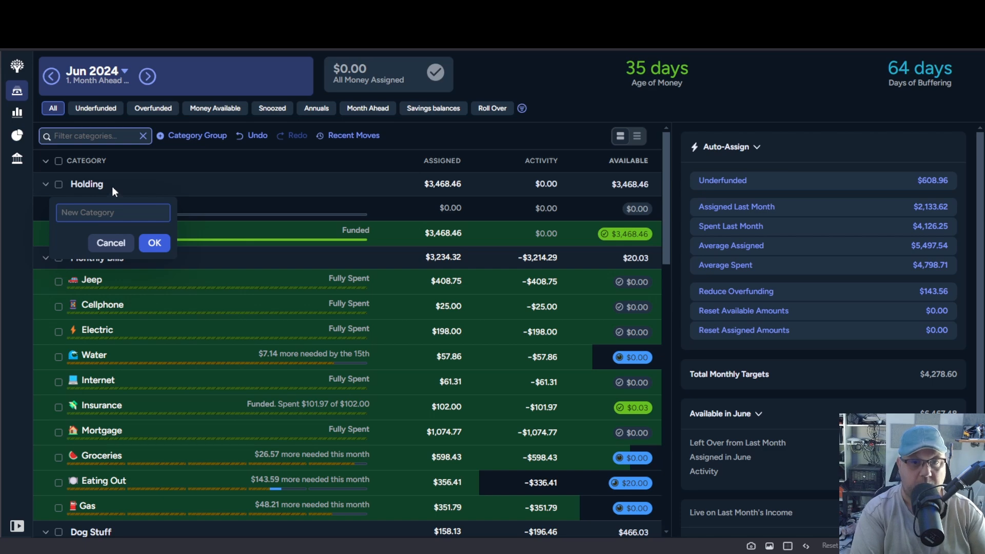
type("Mor")
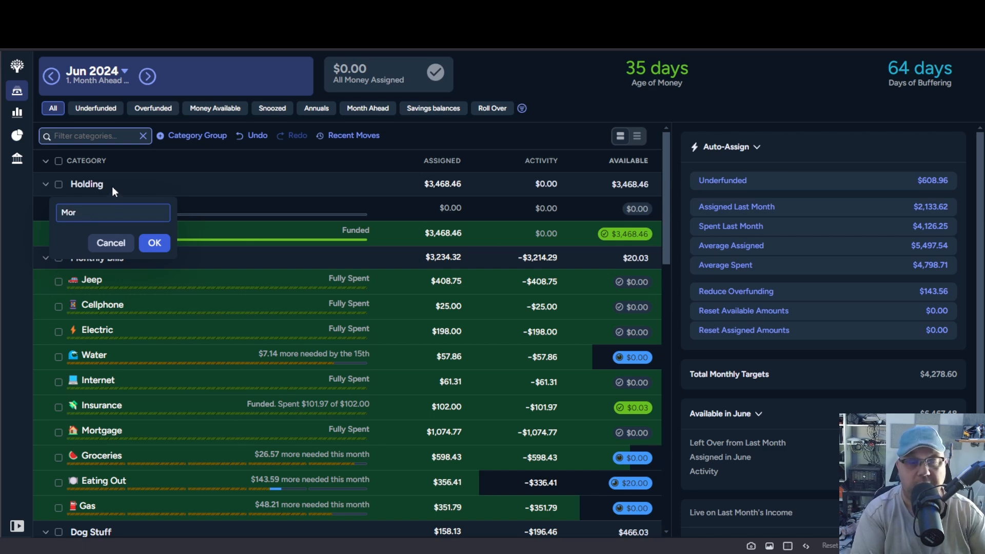
type("tgage Extr")
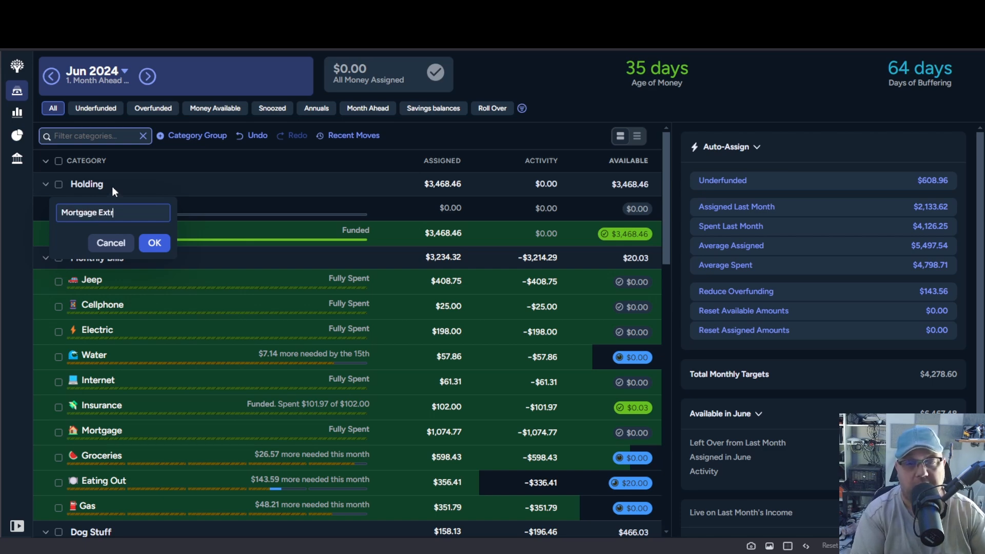
type("a")
key("Return")
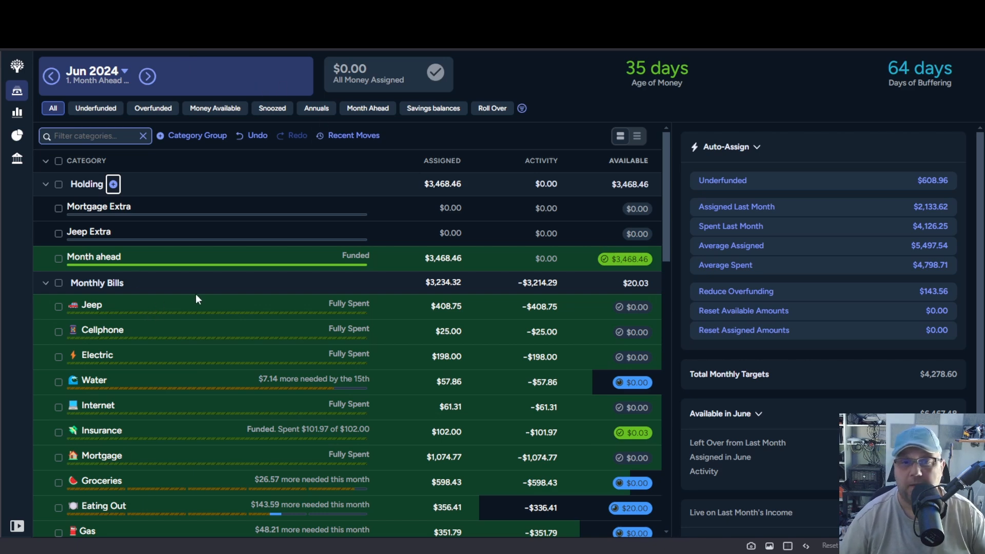
Simulate the Jeep loan payoff with $1,500 extra added to the $408.75 monthly payment.
left_click(145, 306)
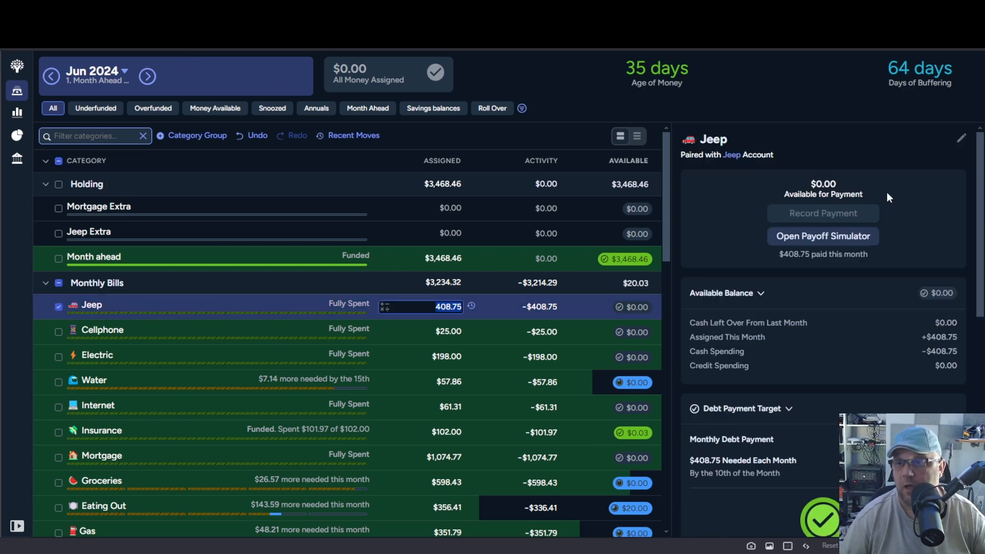
left_click(812, 236)
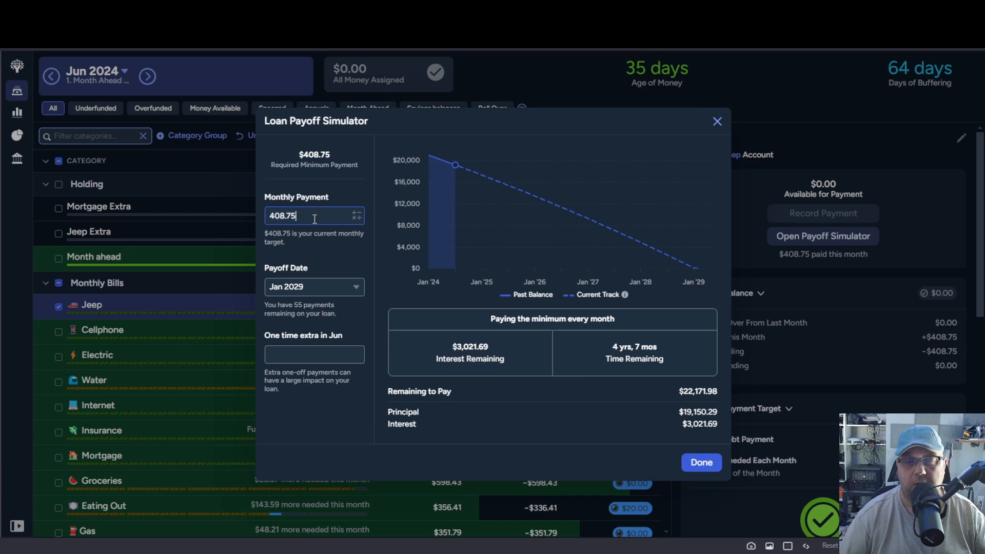
type("+1500")
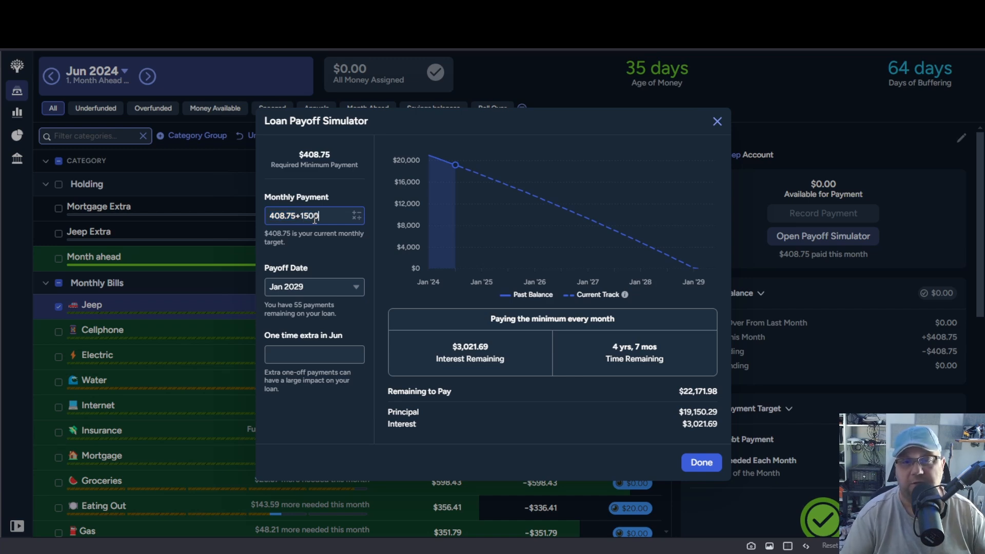
key("Return")
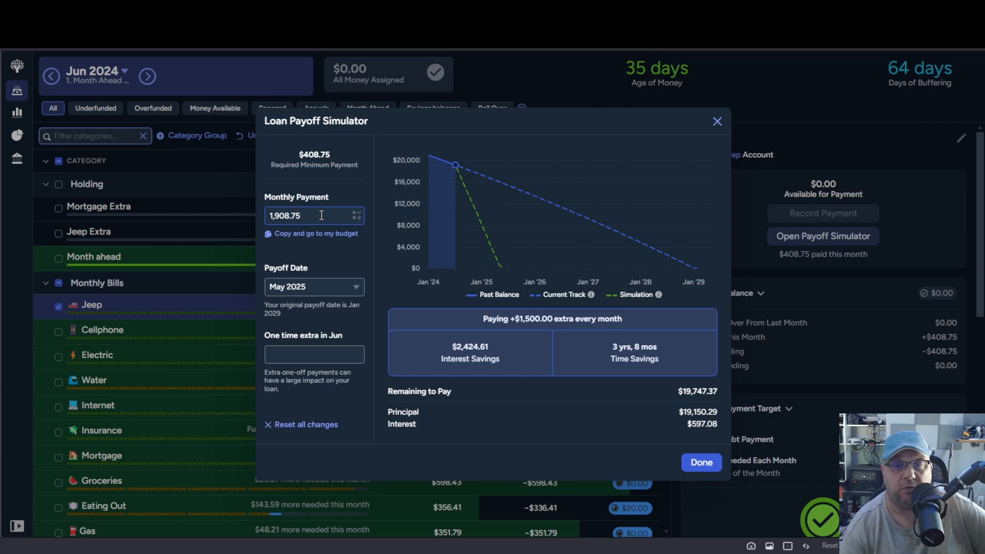
Simulate the Jeep loan payoff with a monthly payment of 1,408.75, and close the simulator.
key("Left")
key("Left")
key("Left")
key("Left")
key("BackSpace")
type("4")
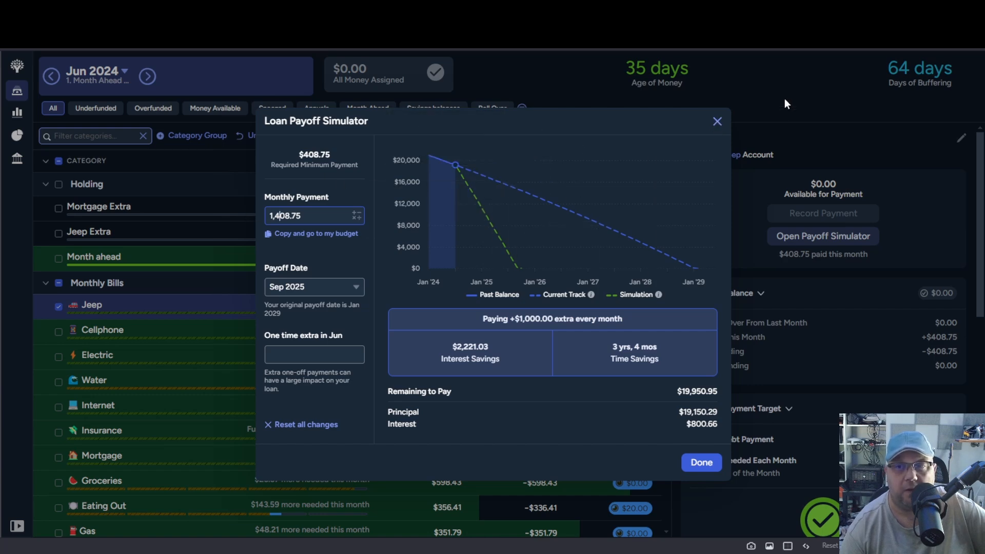
left_click(721, 123)
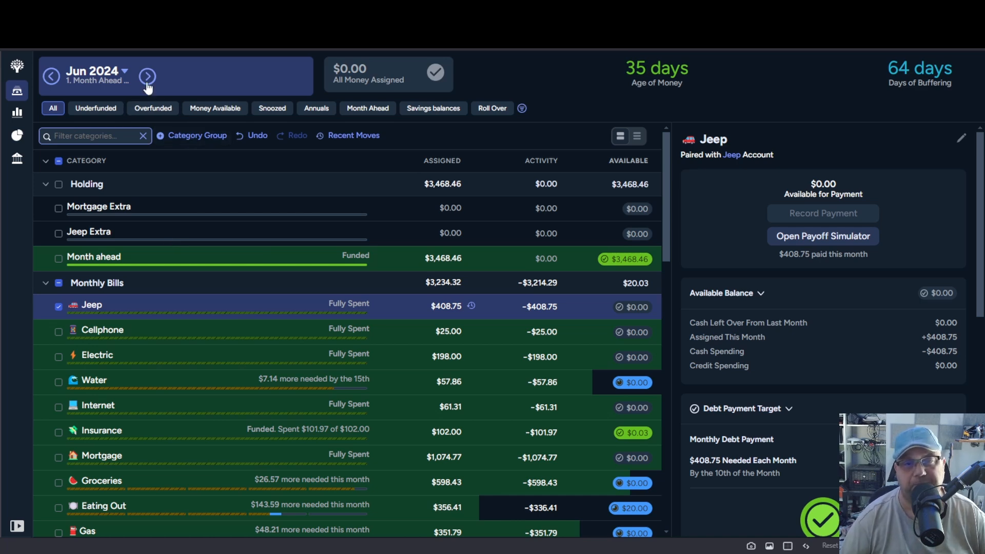
View the July 2024 budget and return to June 2024.
left_click(446, 458)
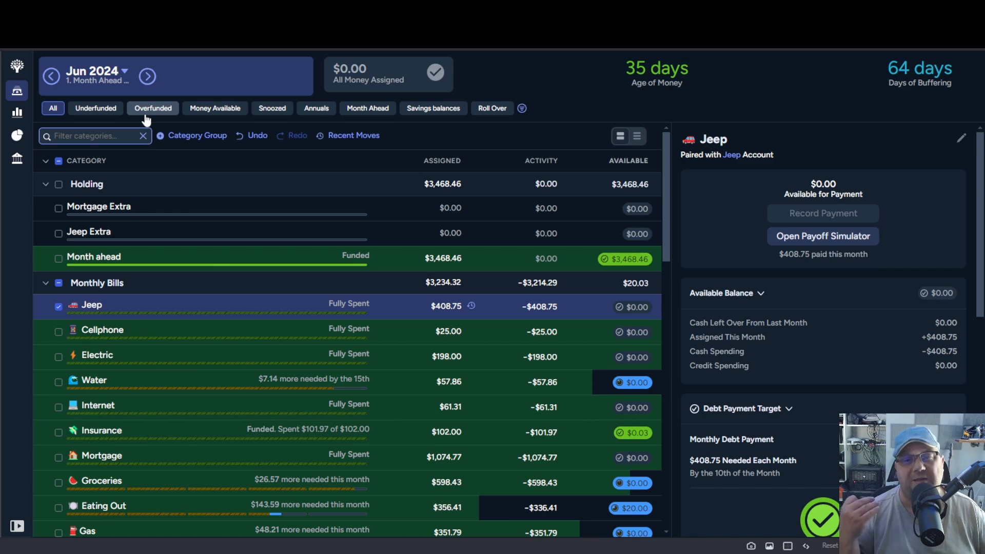
left_click(147, 81)
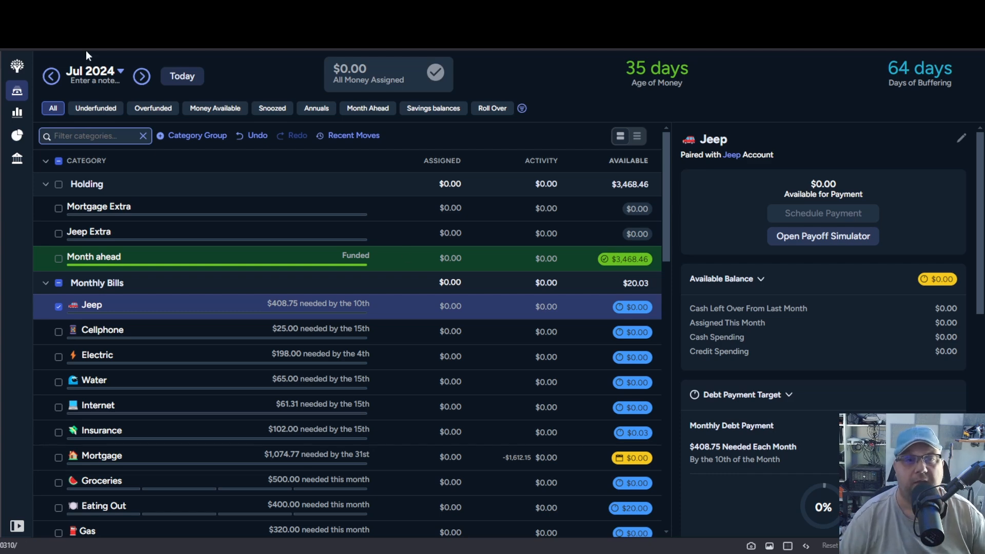
left_click(51, 77)
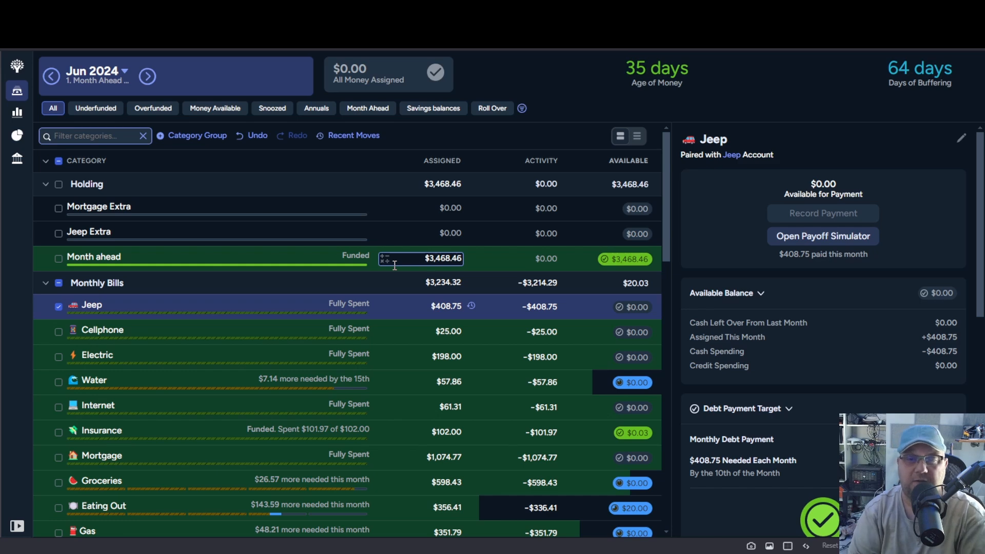
Create a monthly target for Jeep Extra that sets aside another $1,500.00 by the last day of the month.
left_click(192, 231)
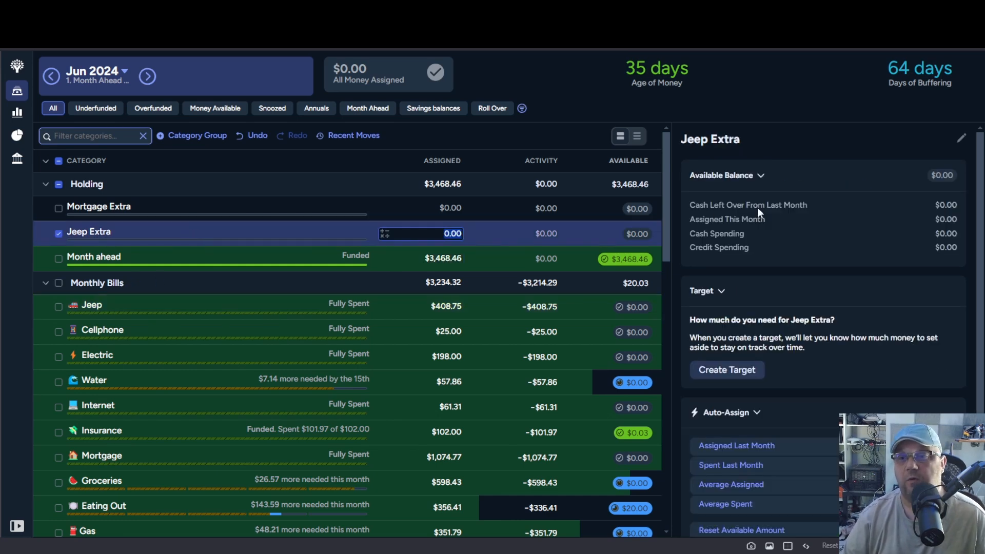
left_click(728, 368)
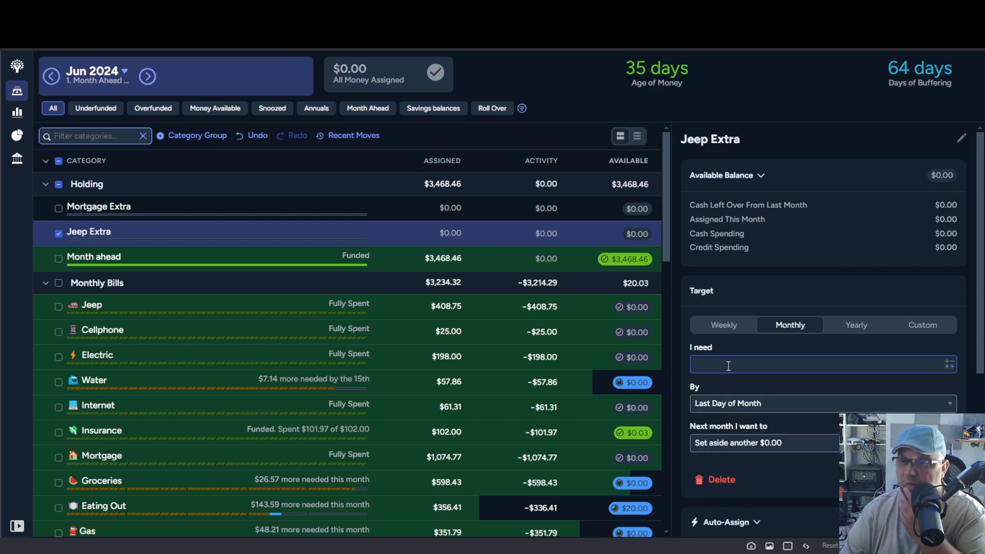
type("1500")
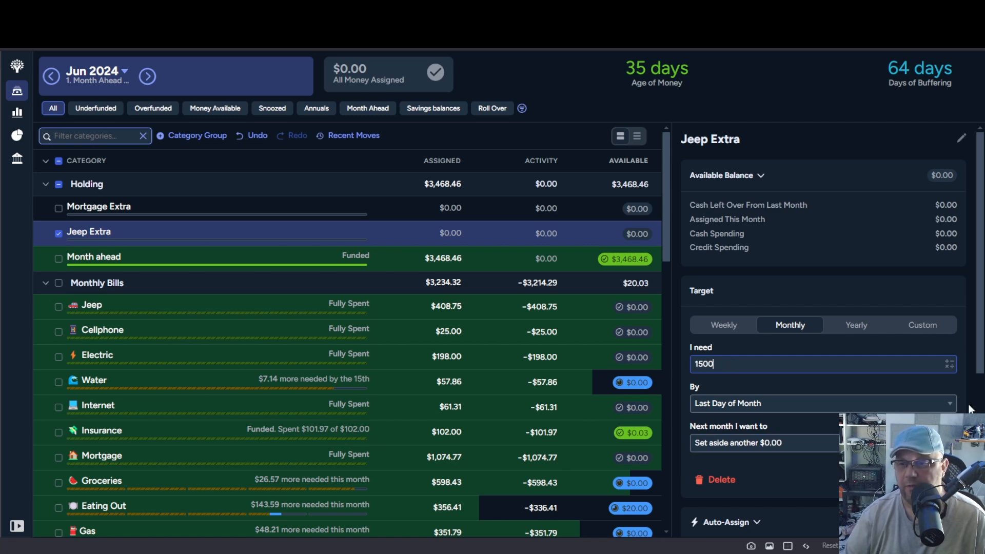
left_click(808, 446)
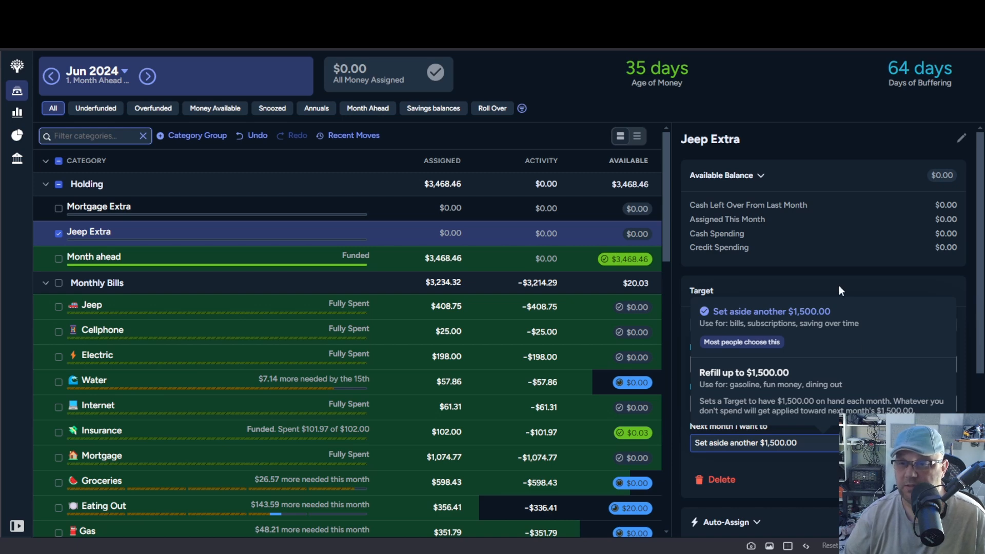
left_click(826, 334)
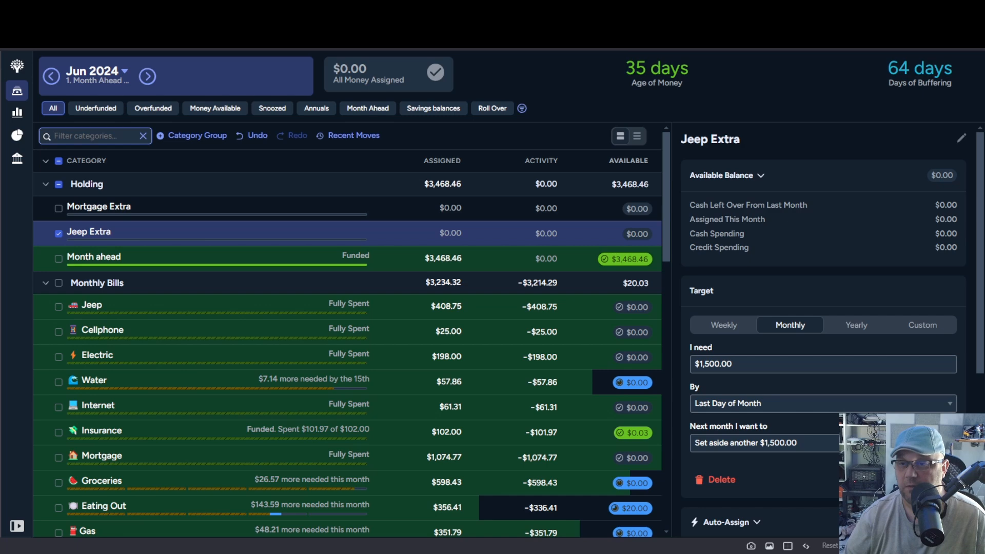
left_click(927, 480)
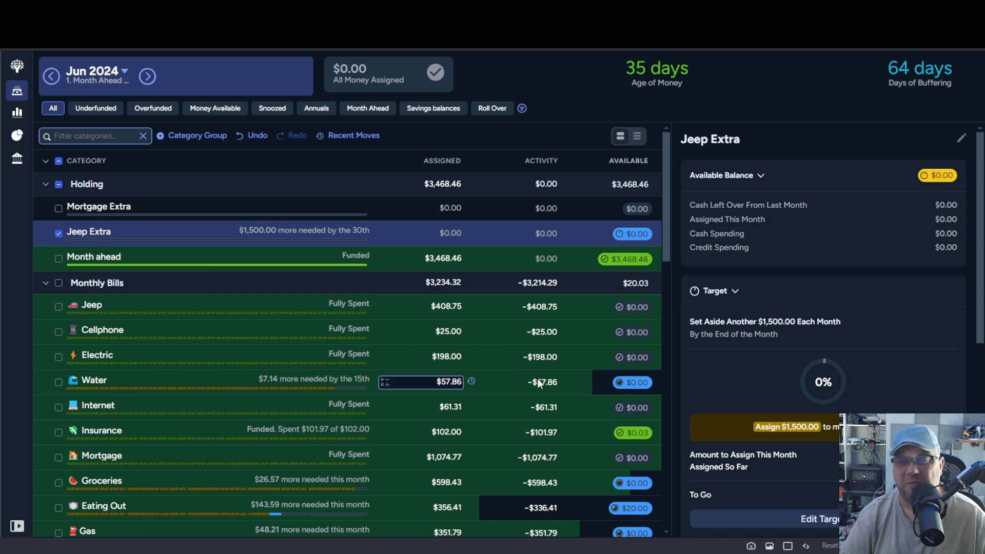
Try to move the $0.03 available in Insurance with Insurance itself as the destination category.
left_click(639, 433)
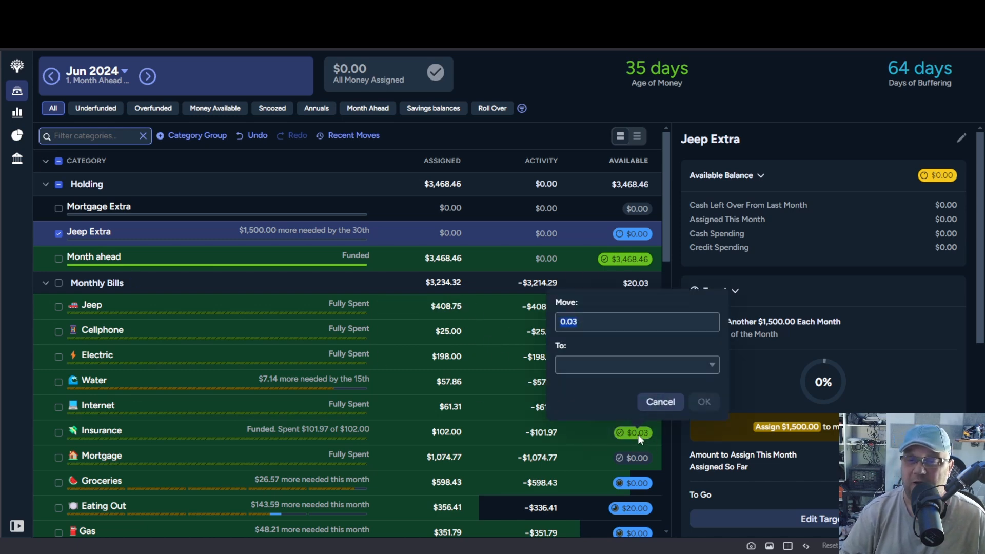
left_click(712, 365)
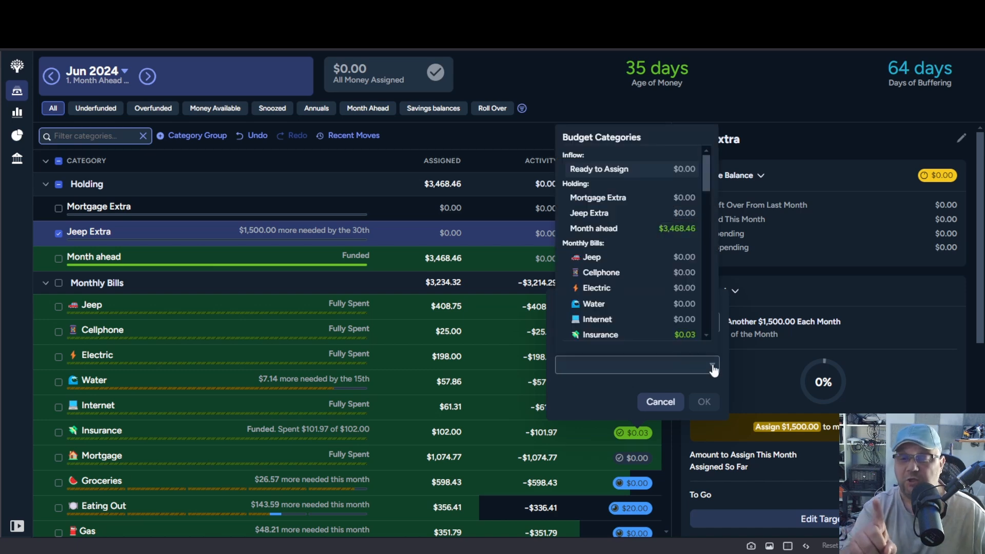
left_click(629, 334)
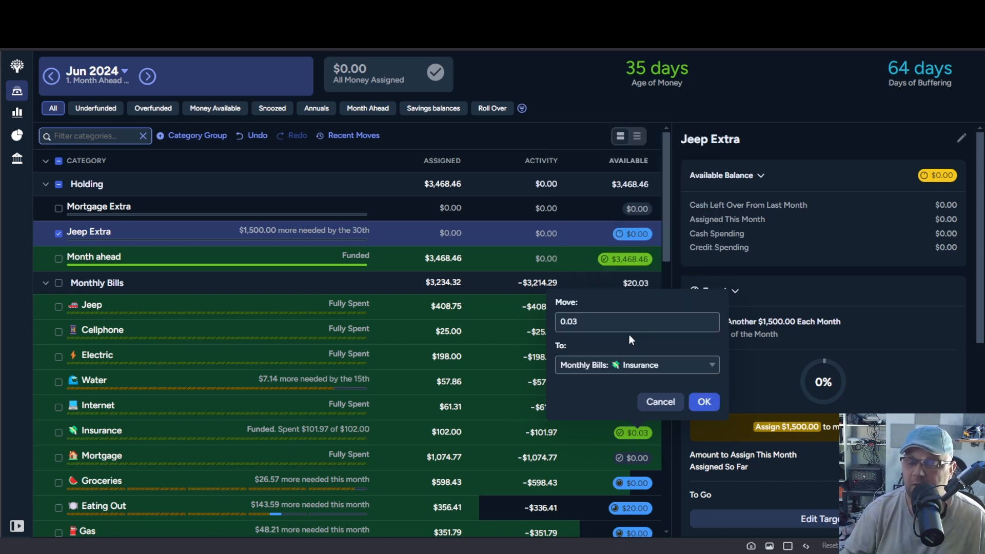
left_click(710, 401)
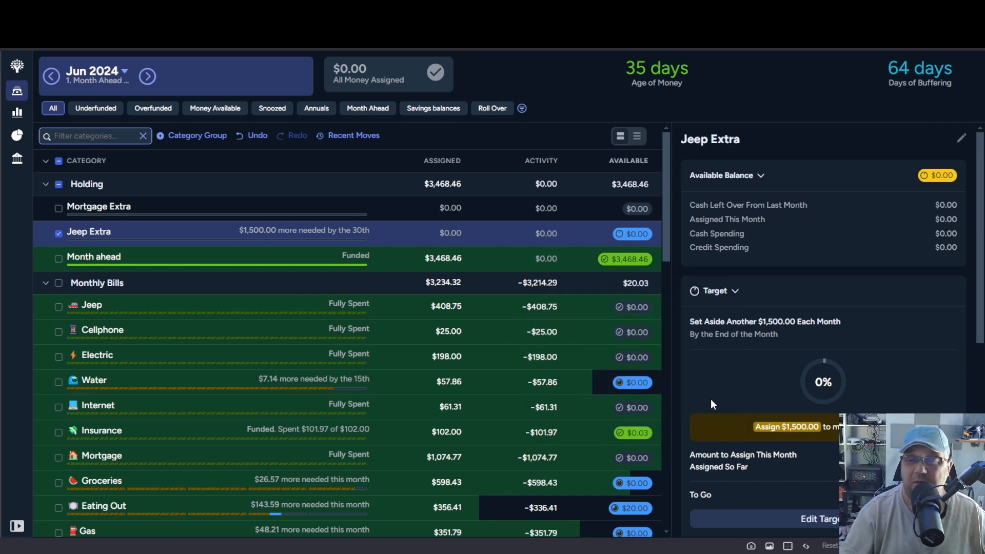
Move the $0.03 available in Insurance to Ready to Assign, and undo that move.
left_click(635, 431)
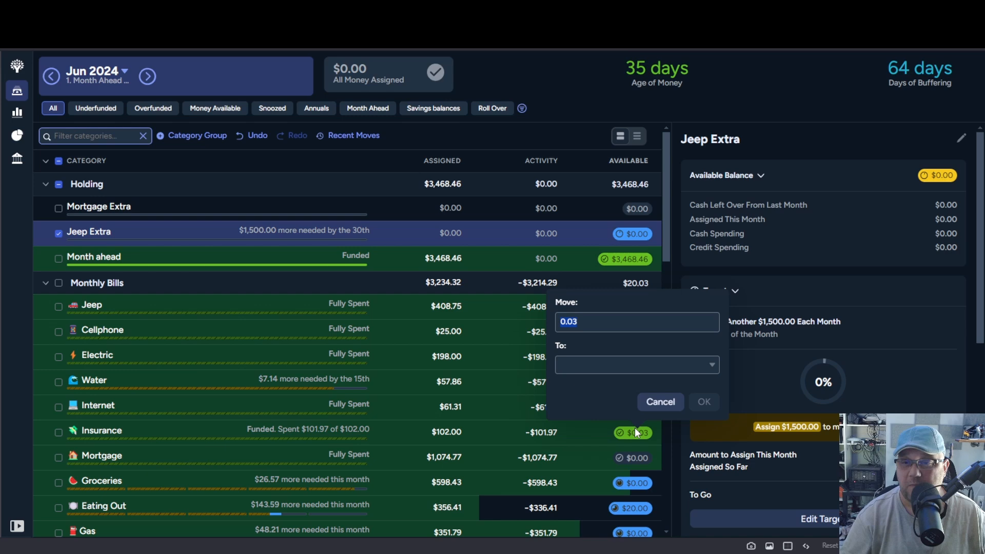
left_click(654, 366)
left_click(599, 173)
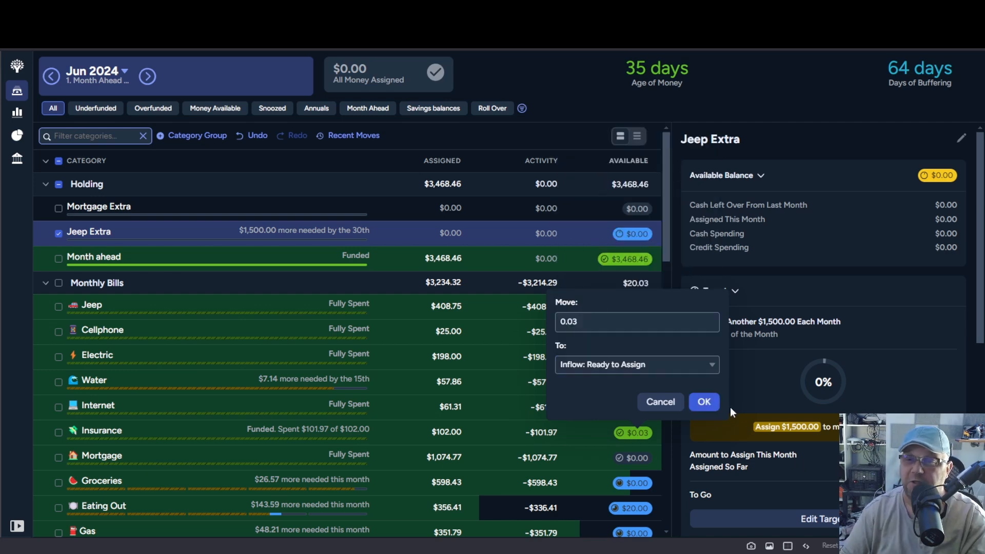
left_click(705, 402)
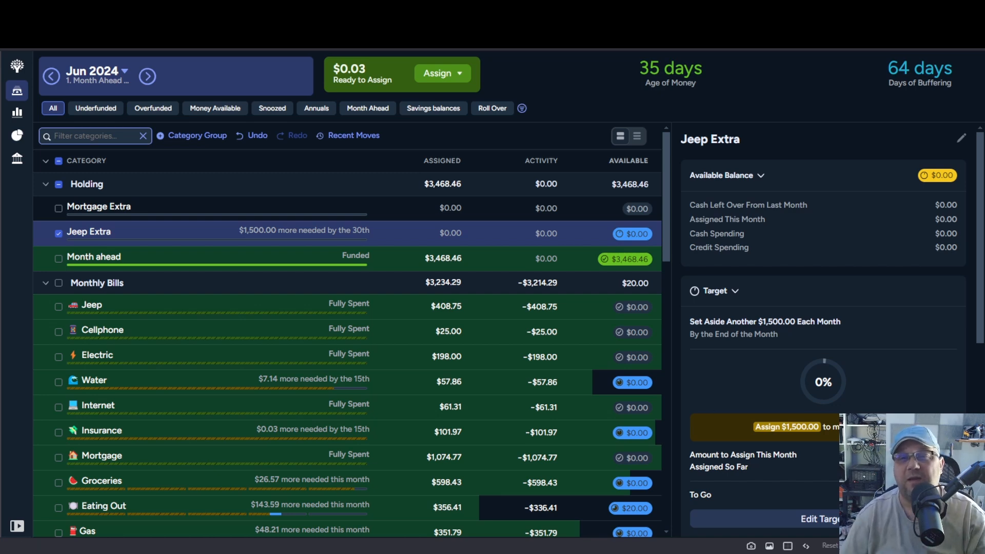
left_click(256, 136)
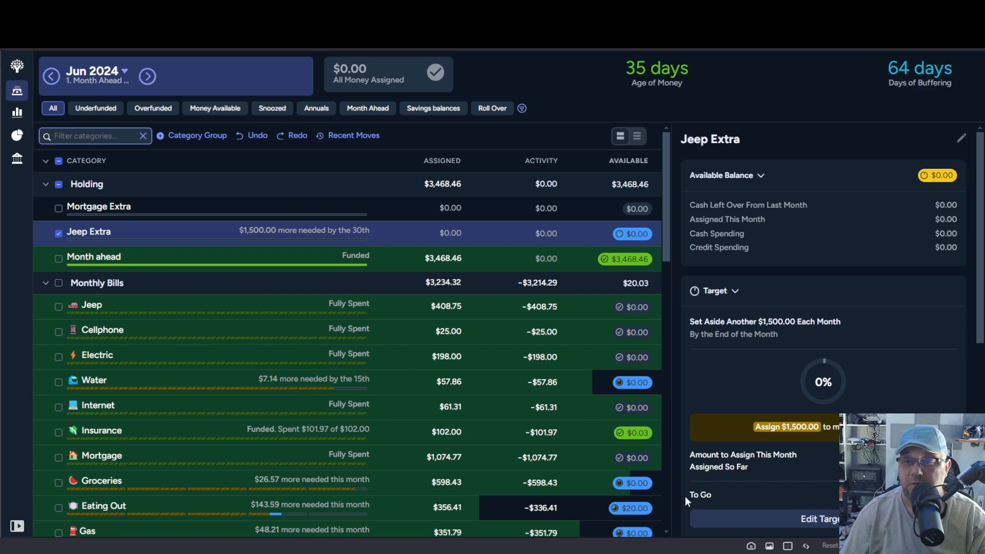
Move the $0.03 available in Insurance to the Month ahead category in the Holding group.
left_click(638, 434)
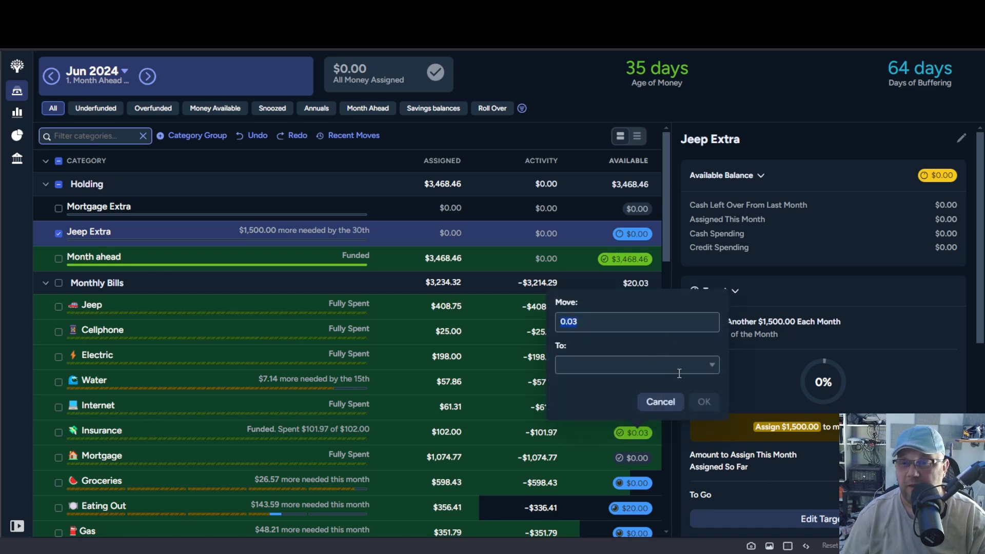
left_click(714, 366)
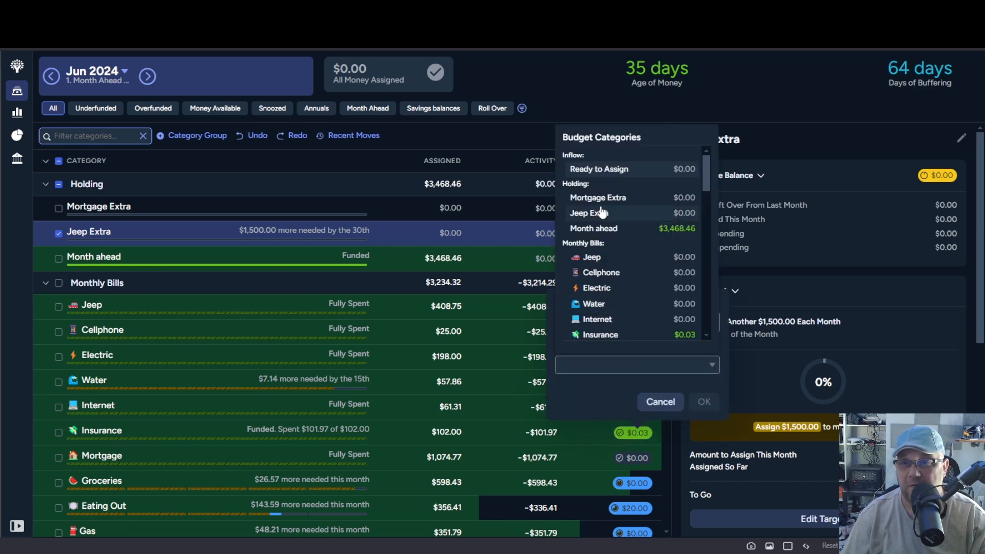
left_click(603, 227)
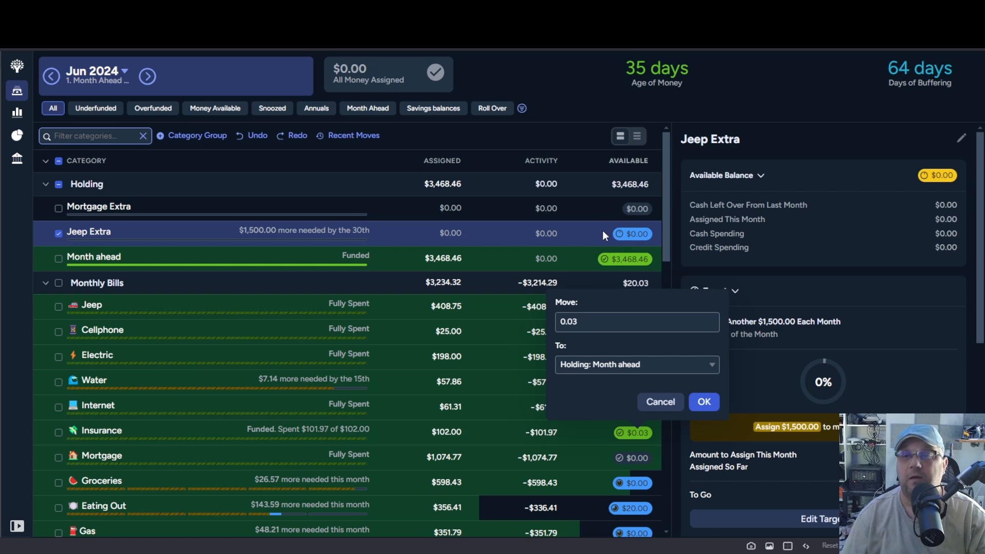
left_click(704, 402)
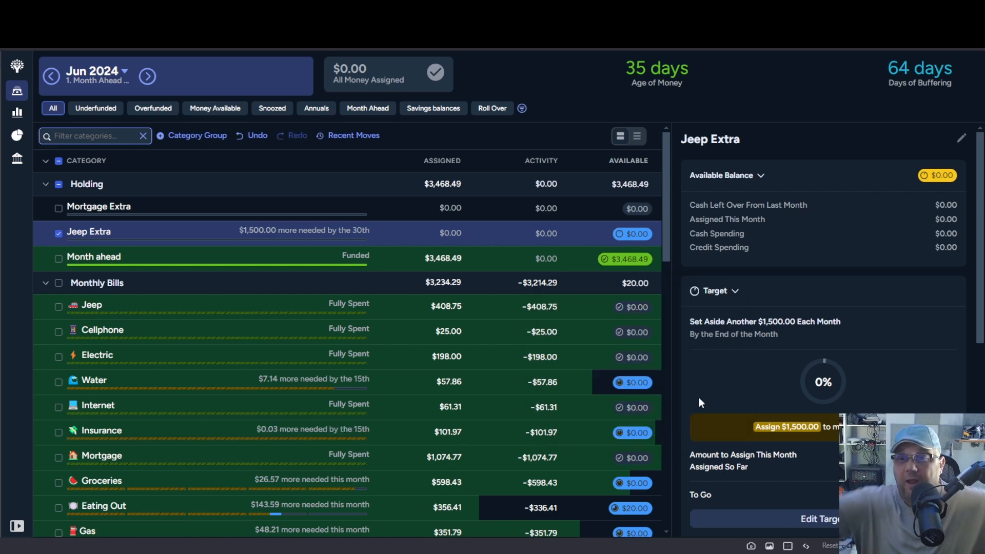
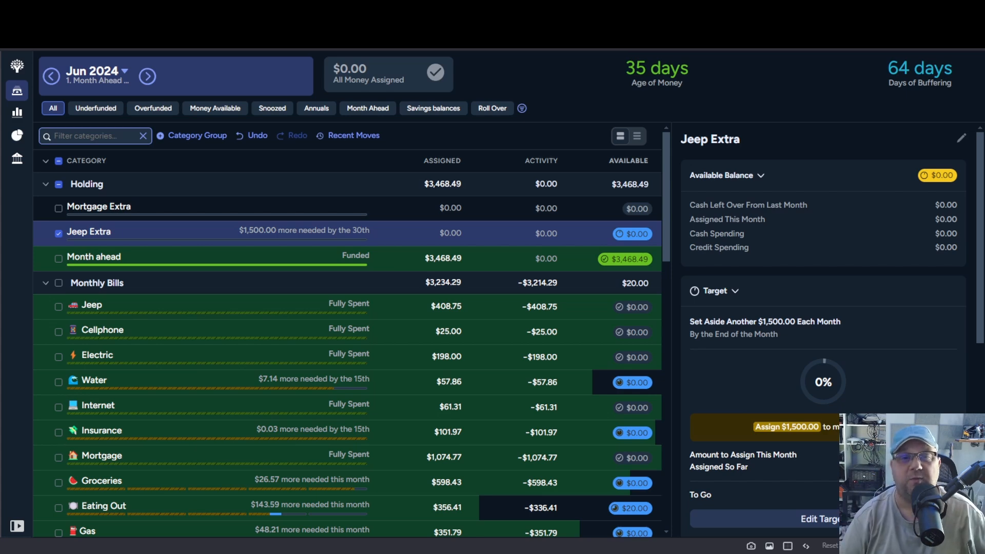
Check the July 2024 budget, then return to June and move the full $3,468.49 from Month ahead to Ready to Assign.
left_click(148, 76)
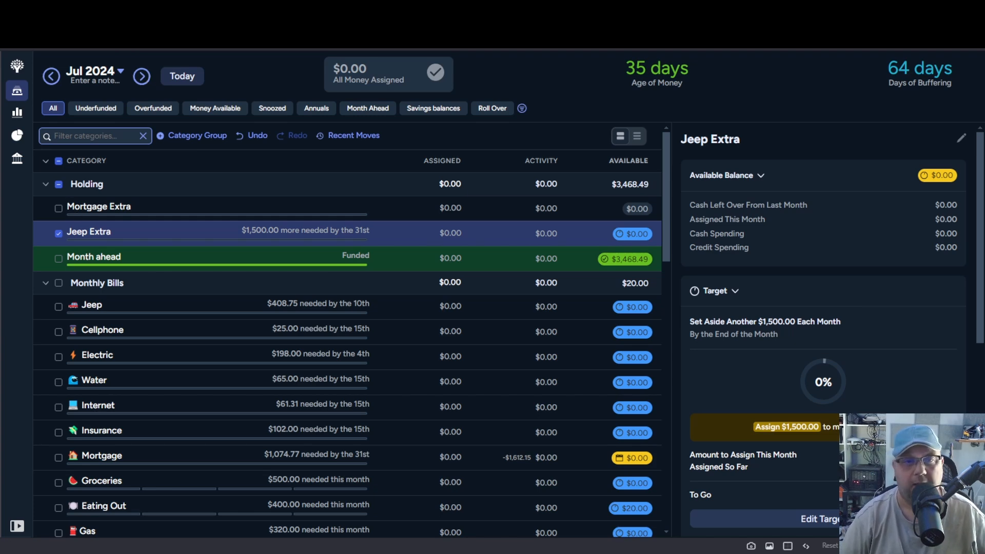
scroll(159, 255, "down", 1)
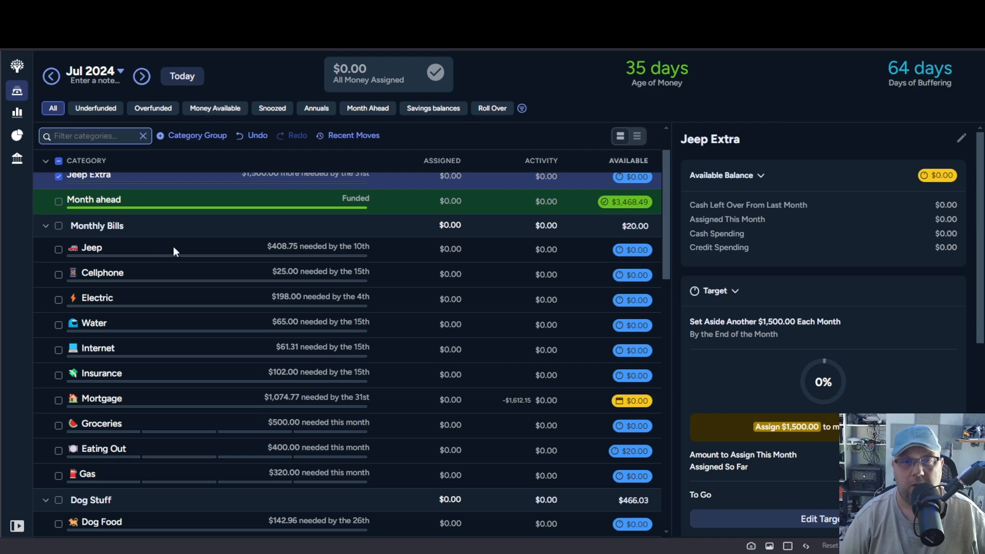
scroll(174, 246, "up", 1)
left_click(48, 77)
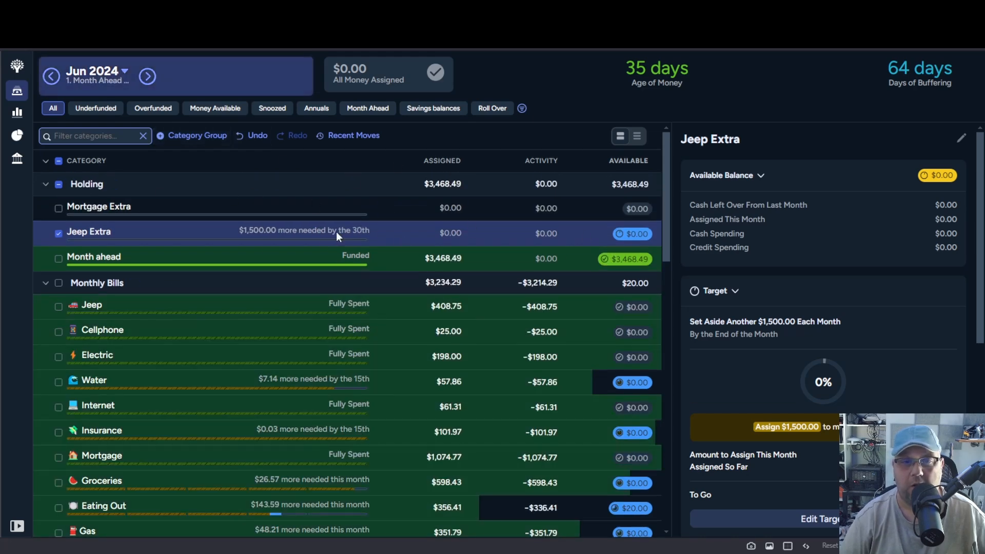
left_click(634, 259)
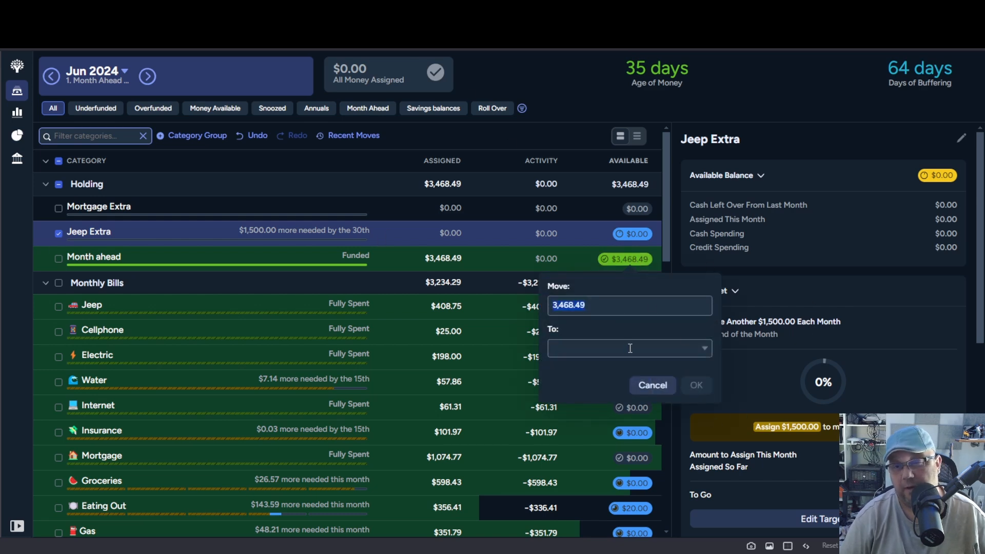
left_click(704, 349)
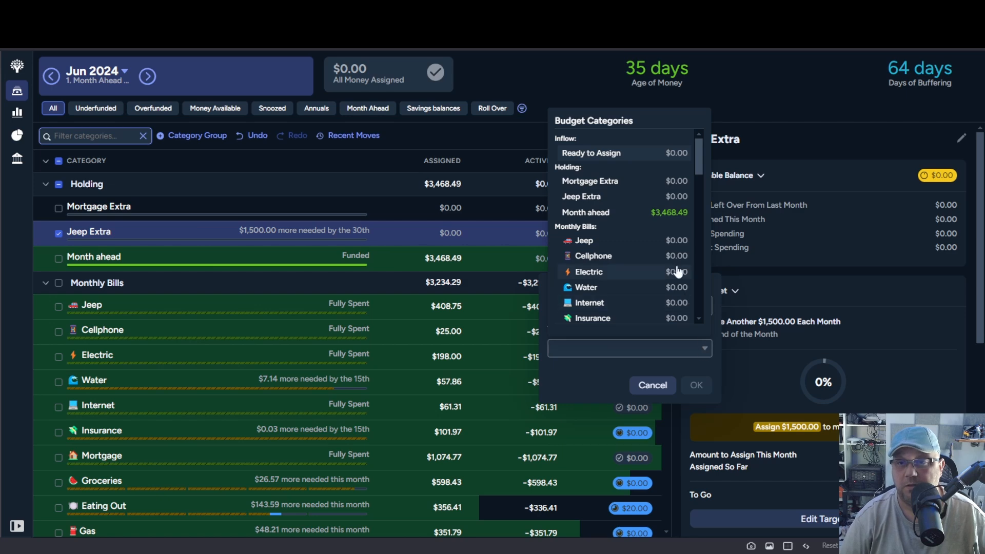
left_click(615, 151)
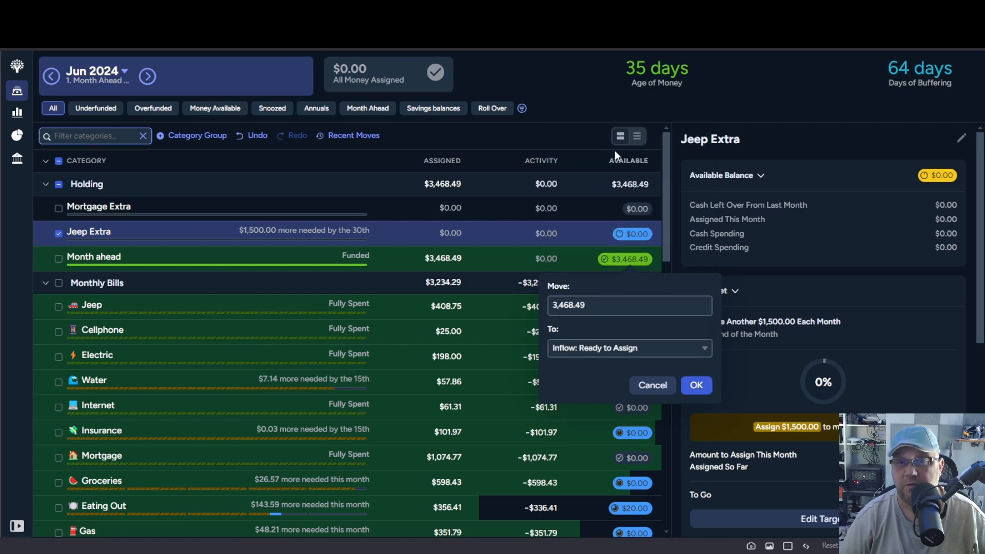
left_click(696, 385)
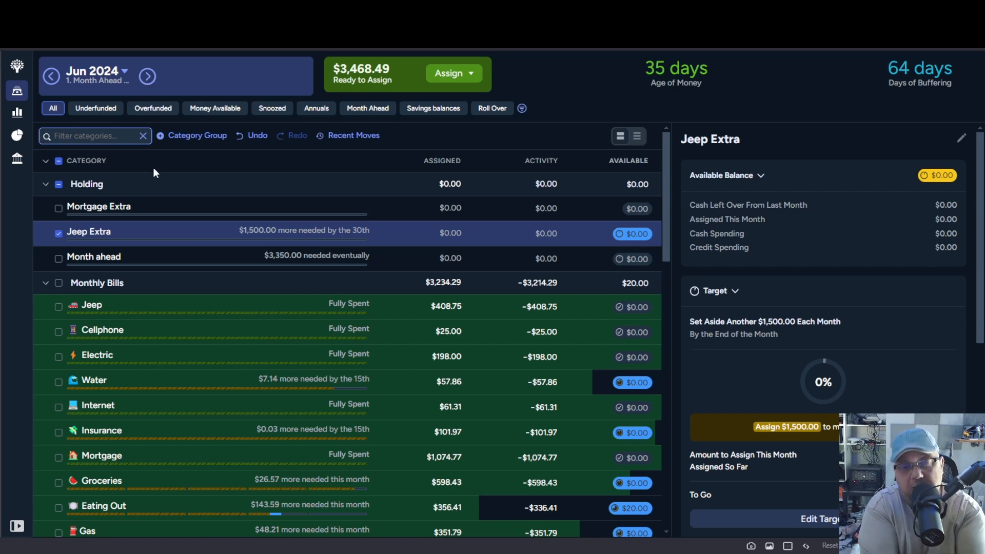
Assign $408.75 to the Jeep category in the July 2024 budget.
left_click(147, 77)
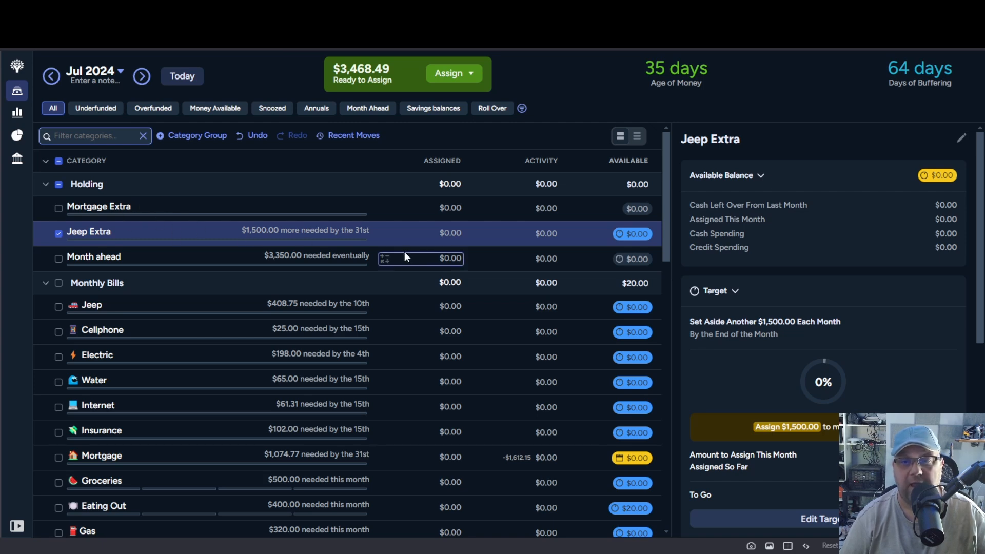
left_click(432, 234)
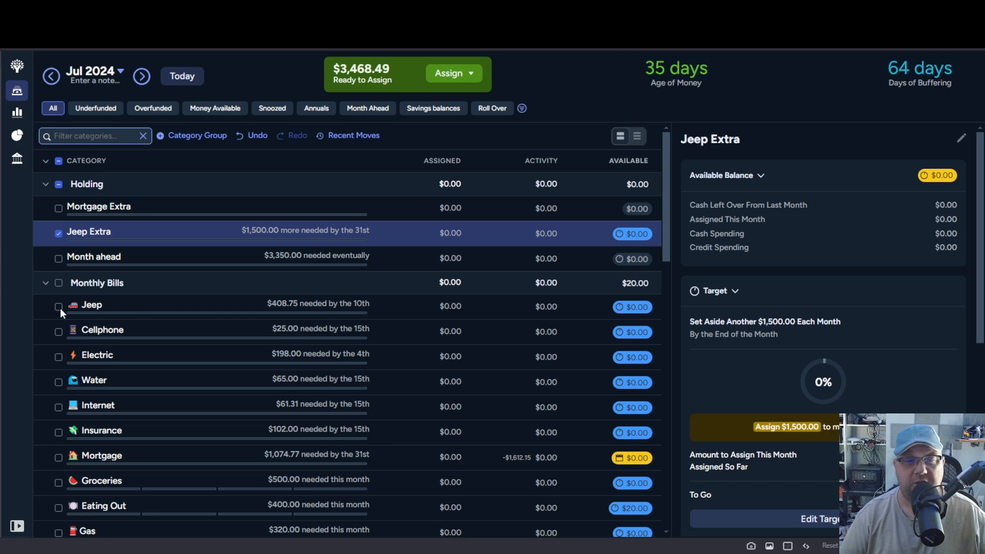
left_click(450, 306)
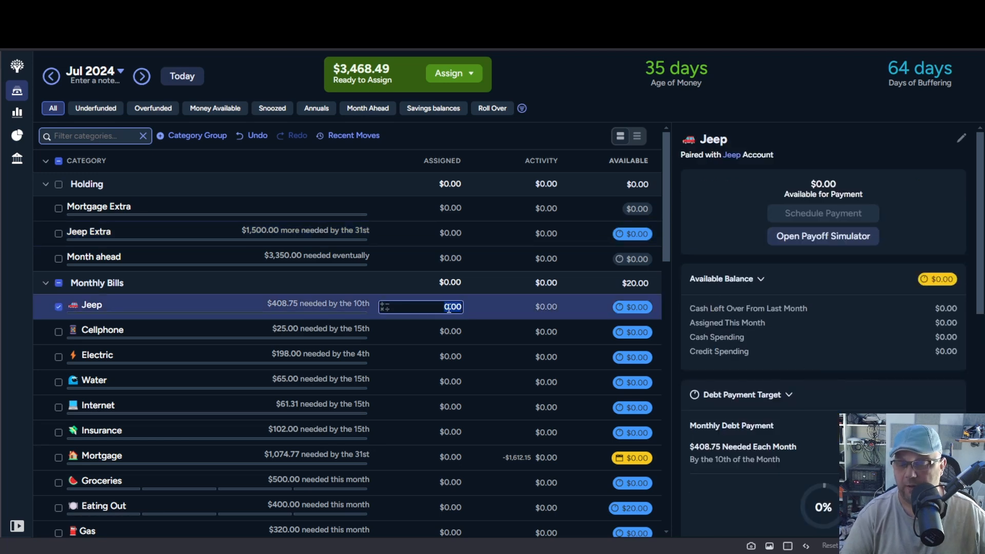
type("408.72")
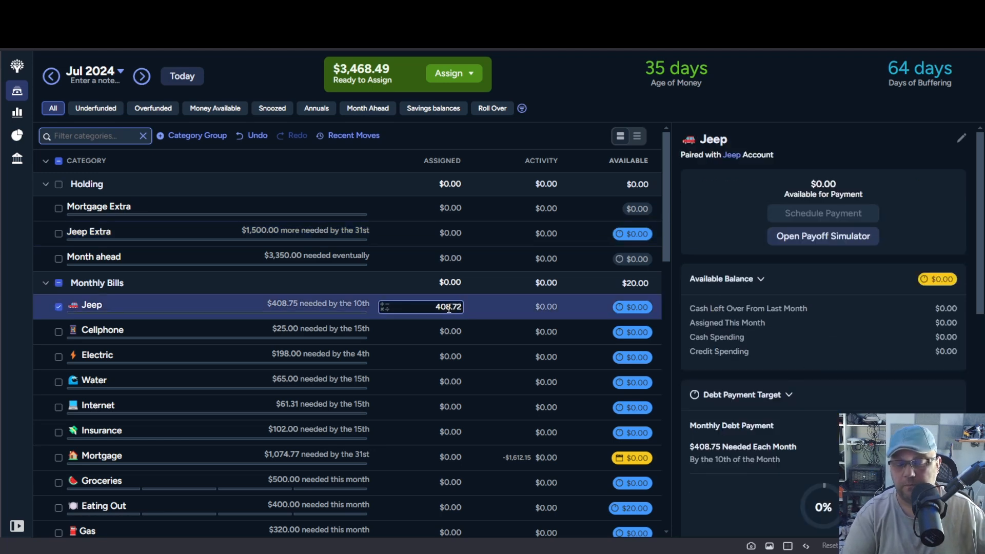
key("BackSpace")
type("5")
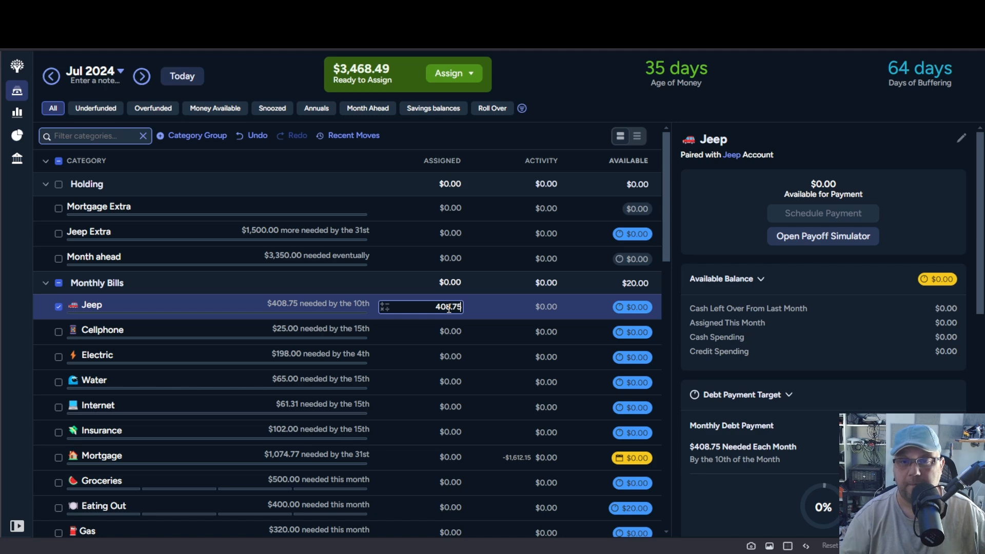
key("Return")
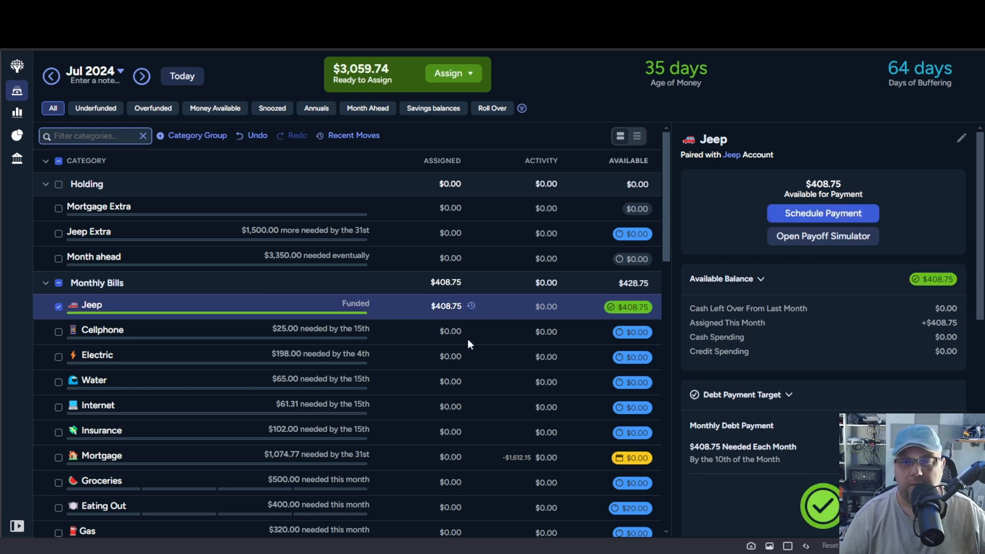
Assign $25.00 to Cellphone and $198.00 to Electric in July 2024.
left_click(459, 333)
type("25")
key("Return")
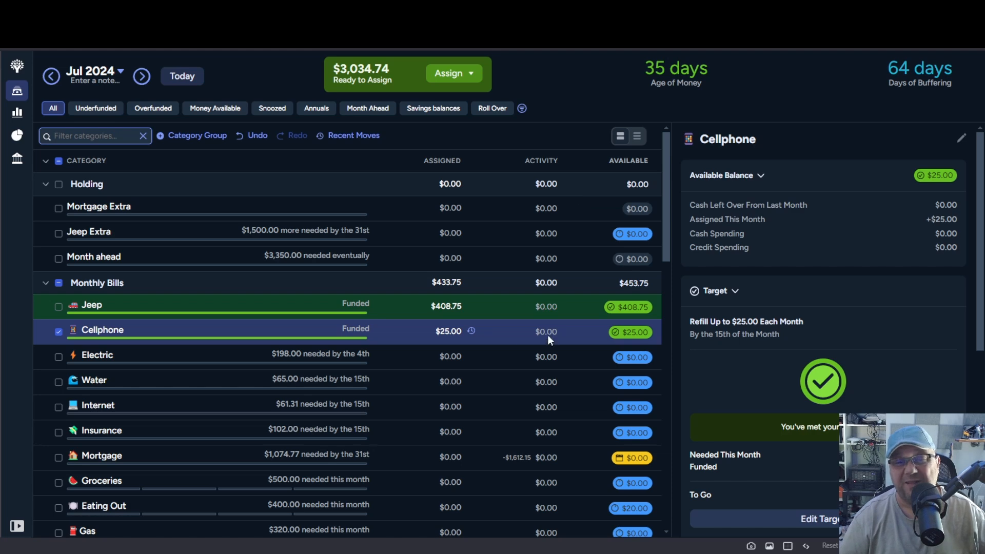
left_click(455, 360)
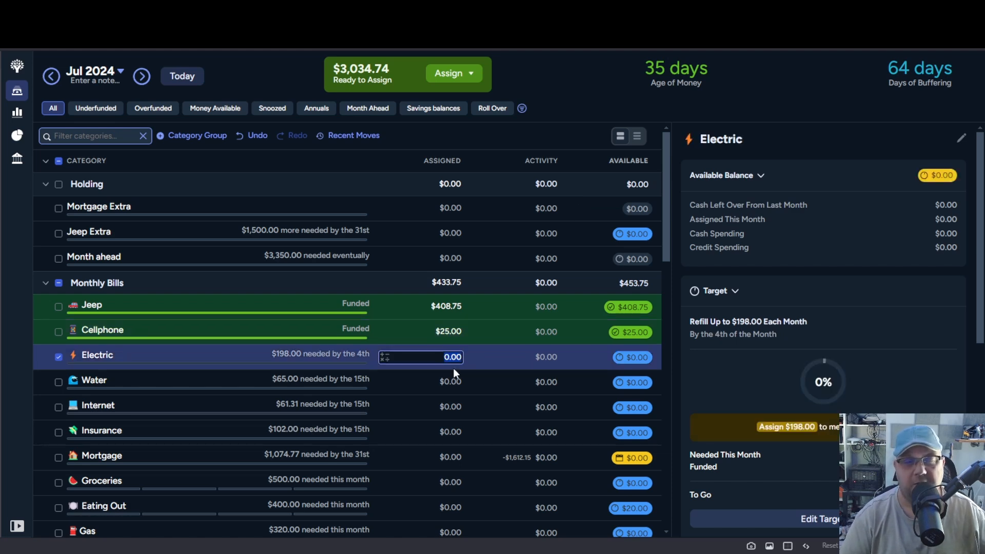
key("Return")
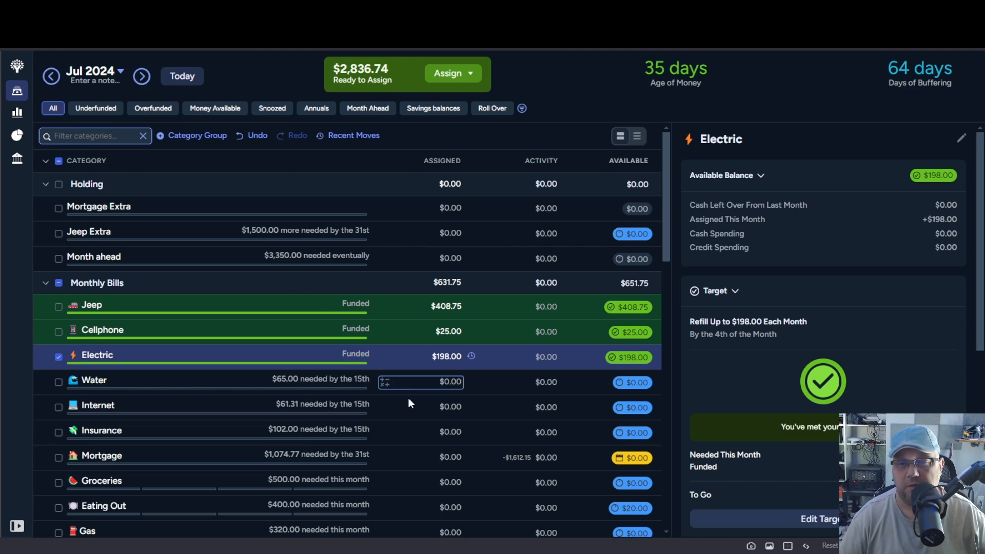
Assign $65.00 to Water and $61.31 to Internet in July 2024.
left_click(445, 386)
type("65")
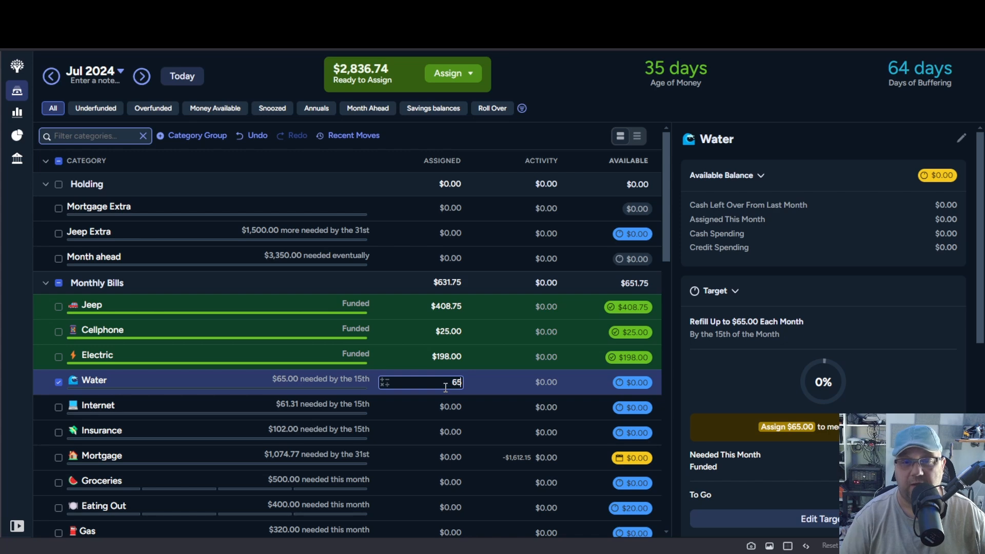
key("Return")
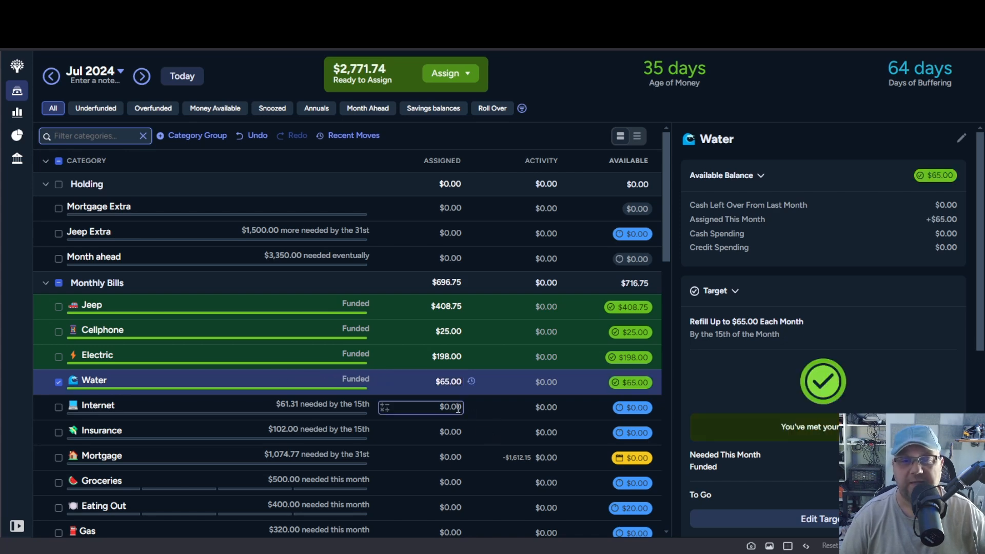
left_click(457, 408)
type("61.31")
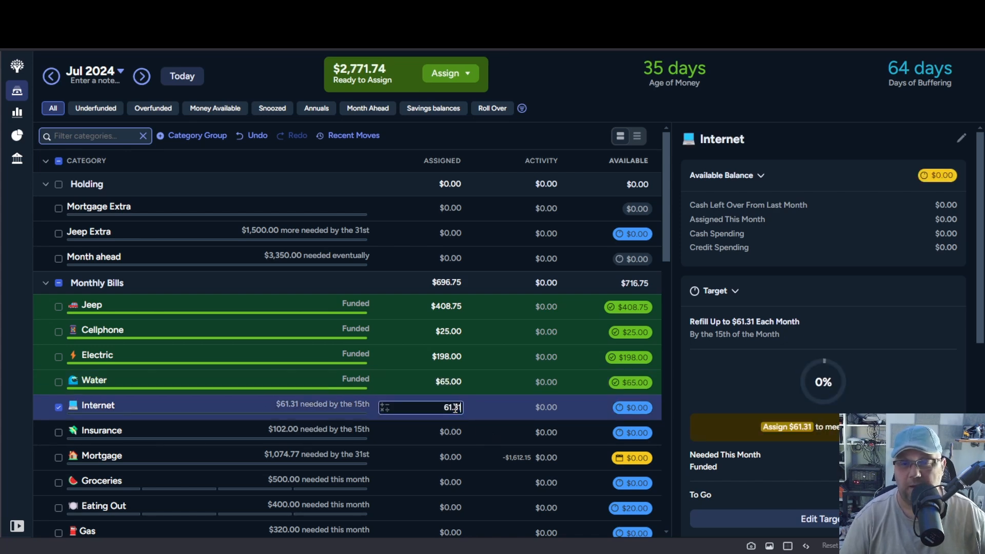
key("Return")
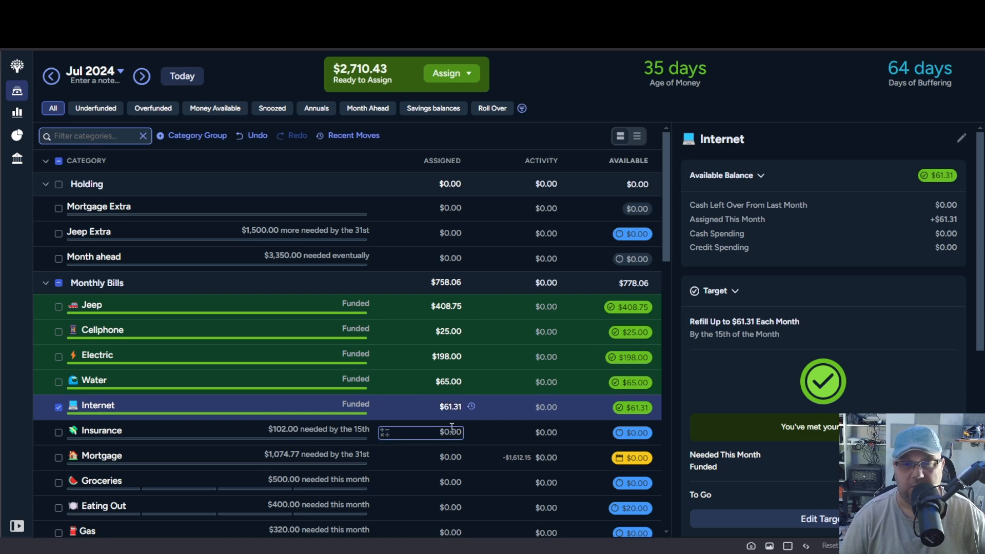
Assign $102.00 to Insurance and $1,074.77 to Mortgage in July 2024.
left_click(453, 431)
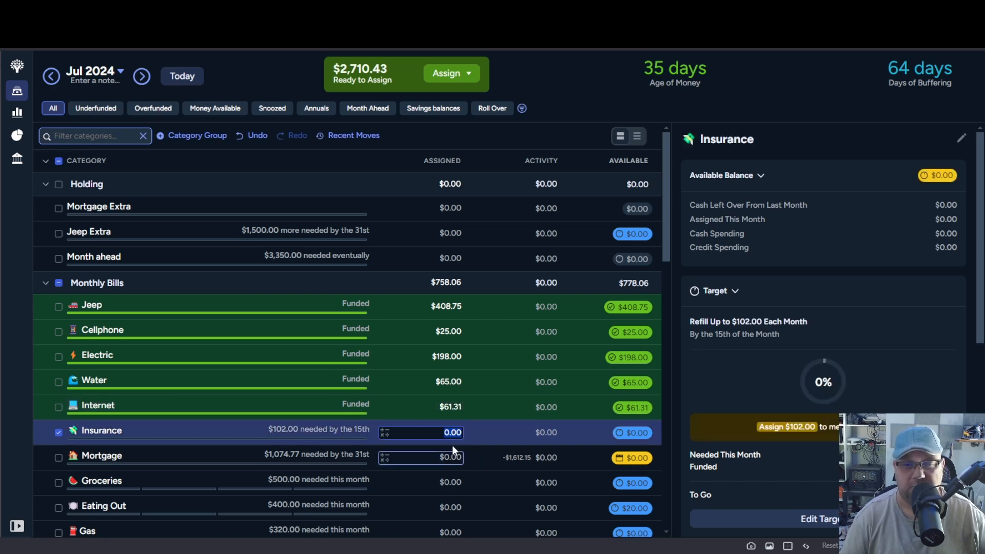
type("102")
key("Return")
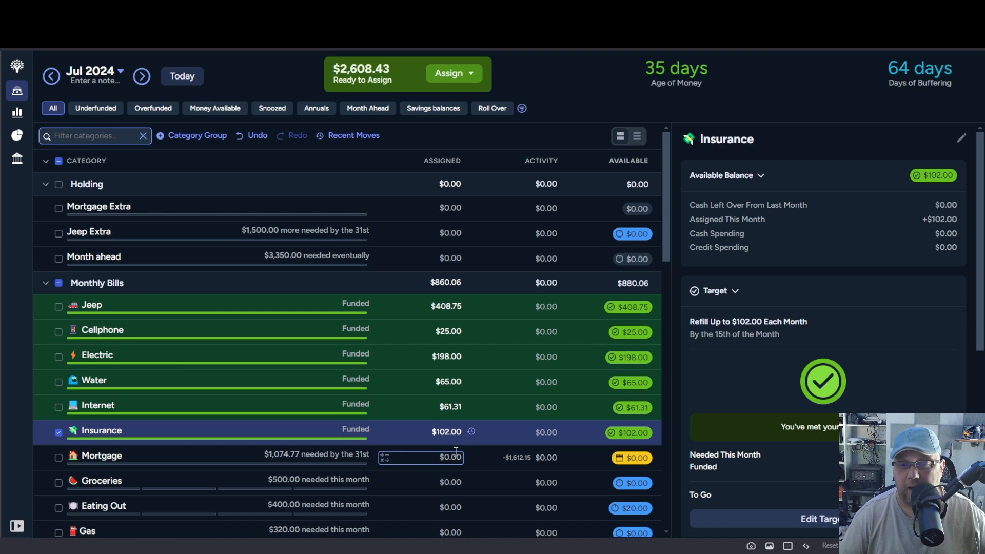
left_click(452, 459)
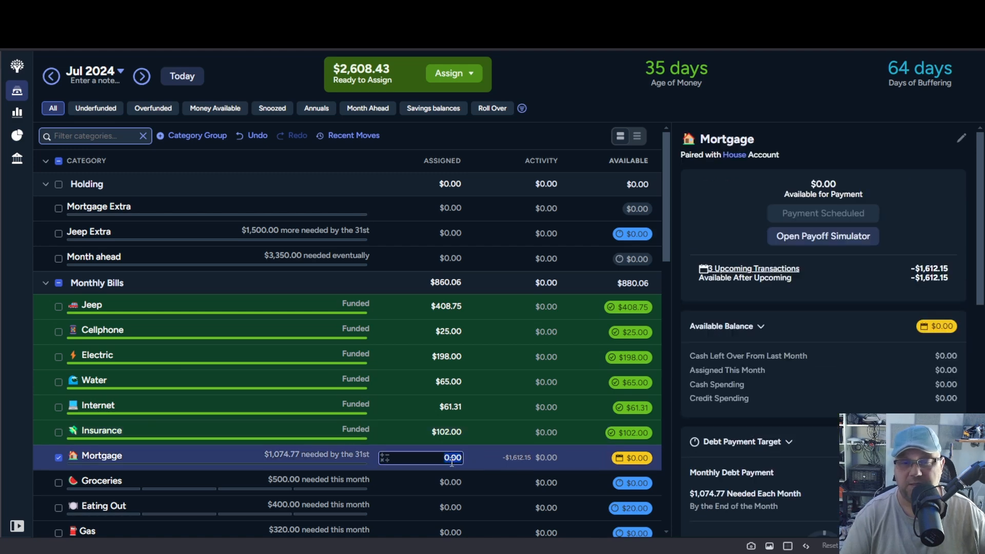
type("1074.77")
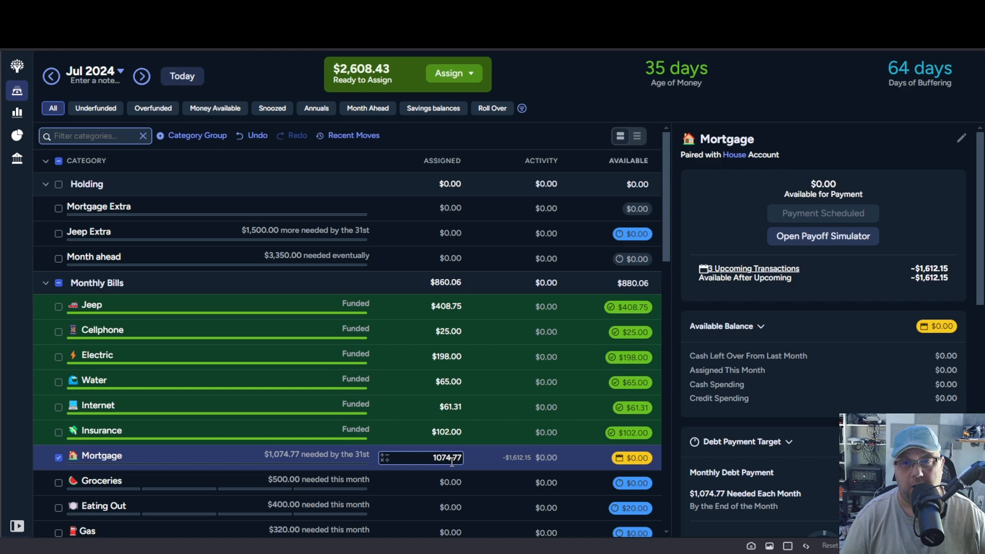
key("Return")
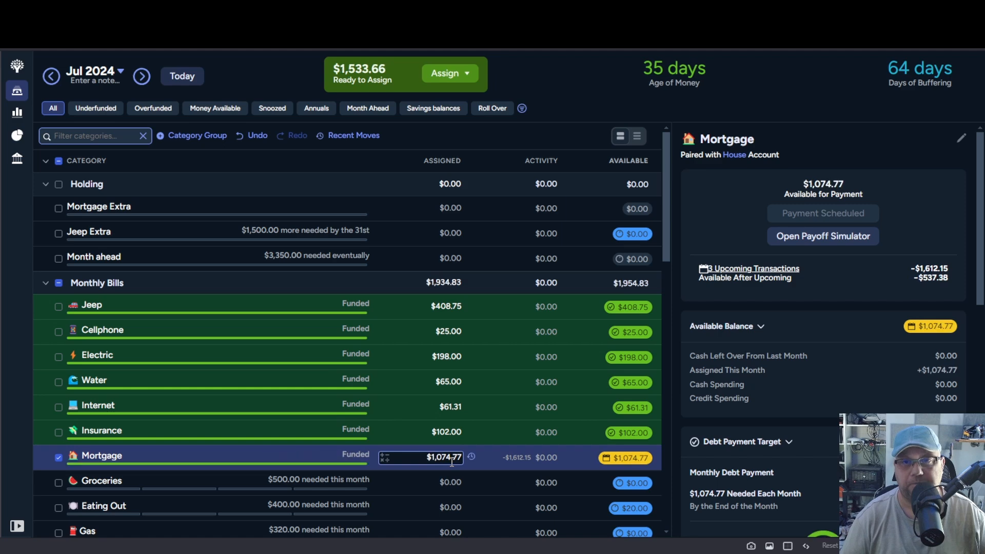
Assign $500.00 to the Groceries category in July 2024.
scroll(469, 435, "down", 4)
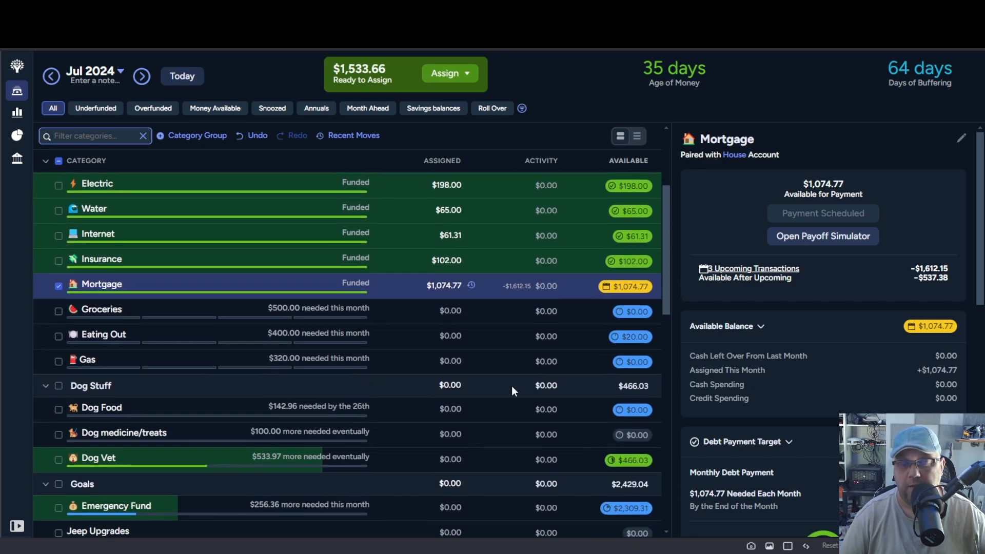
left_click(461, 508)
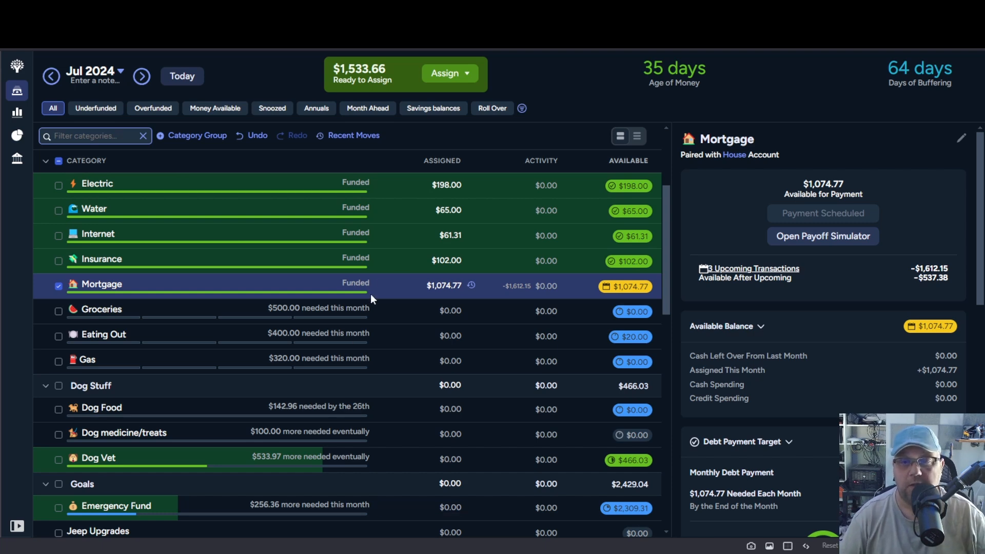
left_click(443, 311)
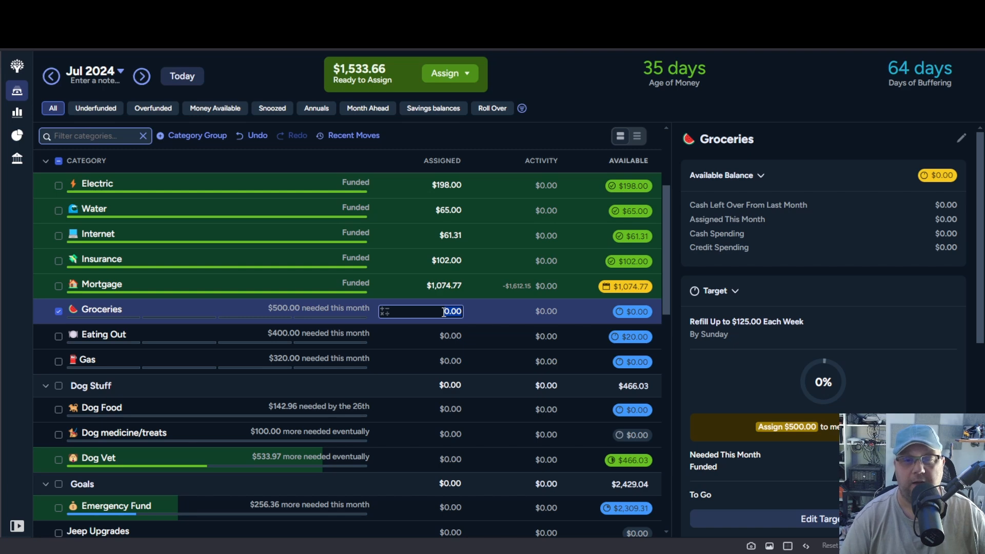
type("500")
key("Return")
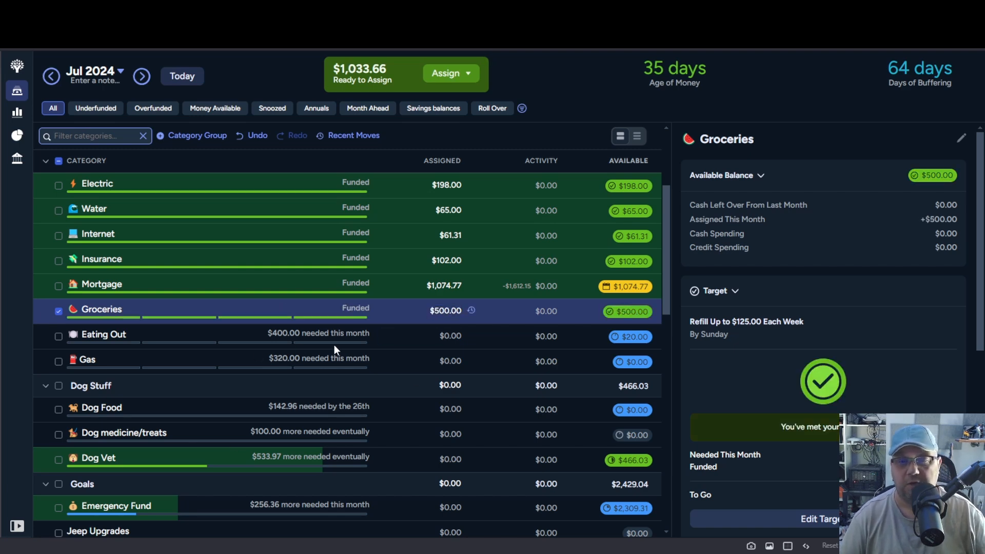
Assign $400.00 to Eating Out and $320.00 to Gas in July 2024.
left_click(446, 334)
type("400")
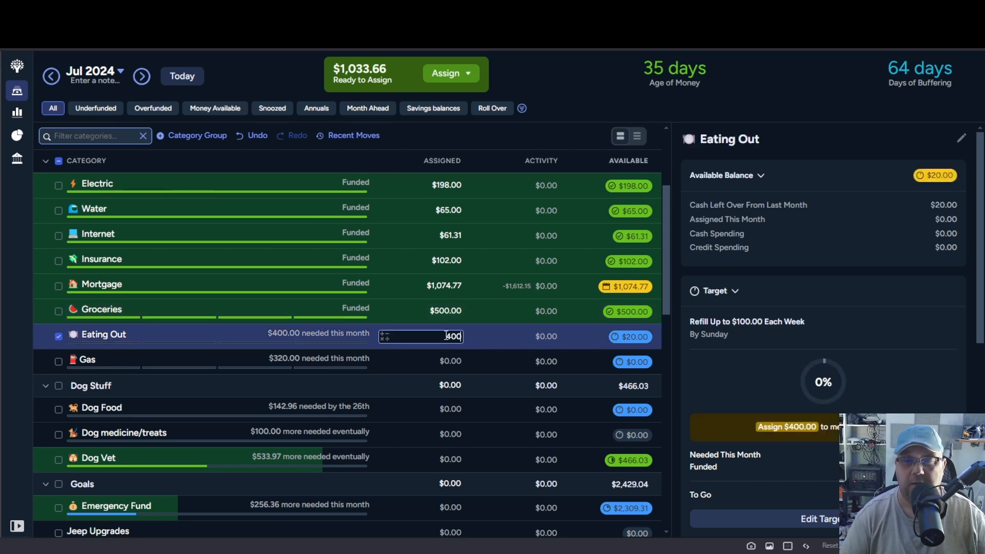
key("Return")
left_click(440, 362)
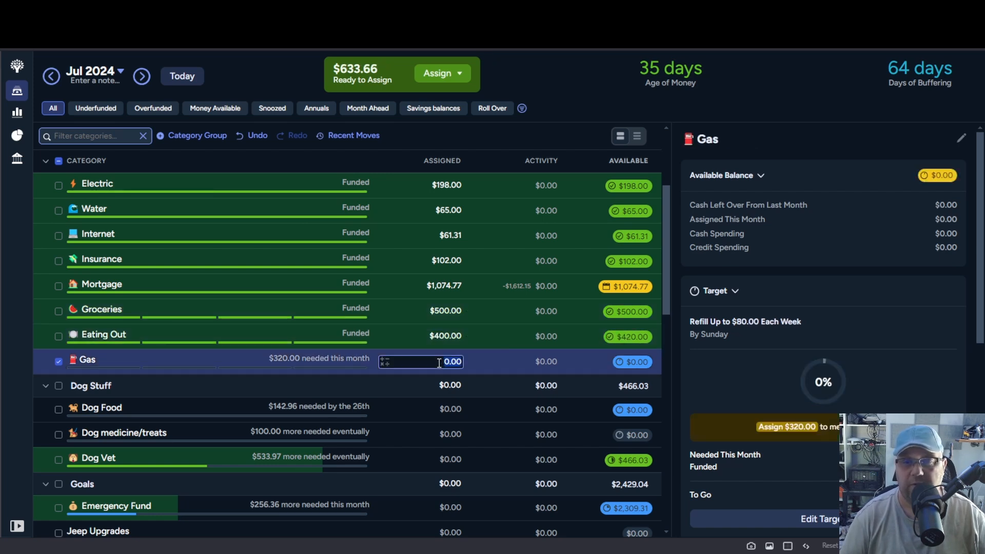
type("320")
key("Return")
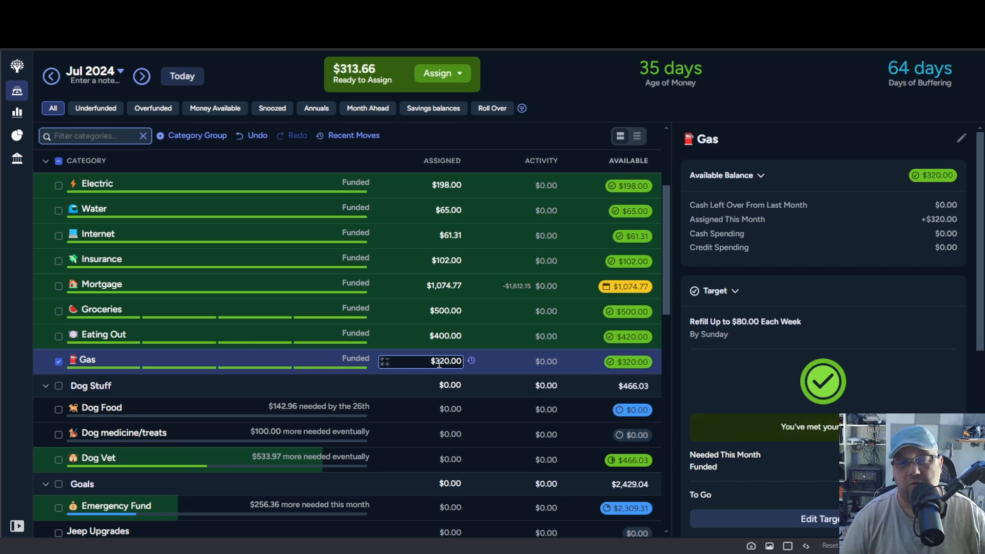
Check the June 2024 amounts, then assign $142.96 to Dog Food in July 2024.
left_click(51, 76)
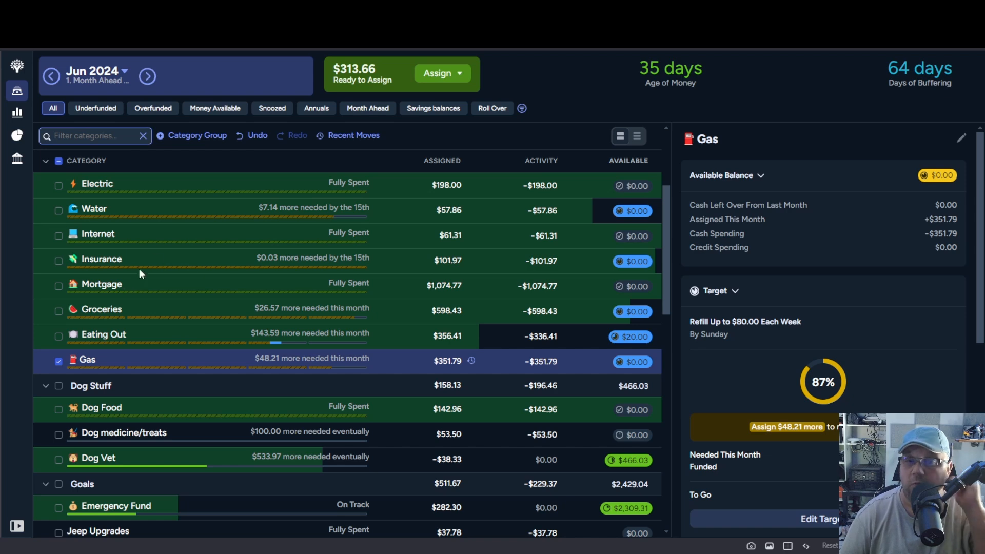
left_click(147, 77)
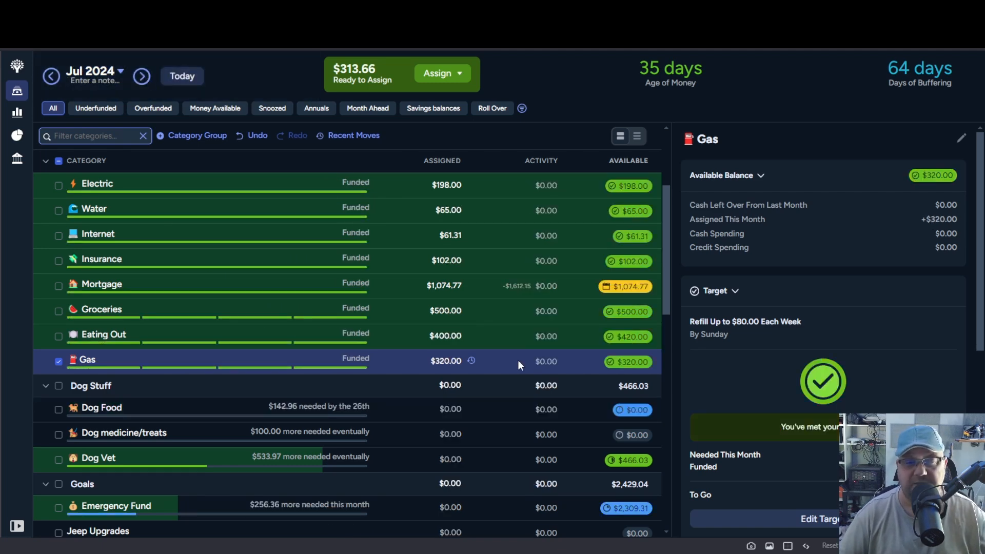
left_click(448, 409)
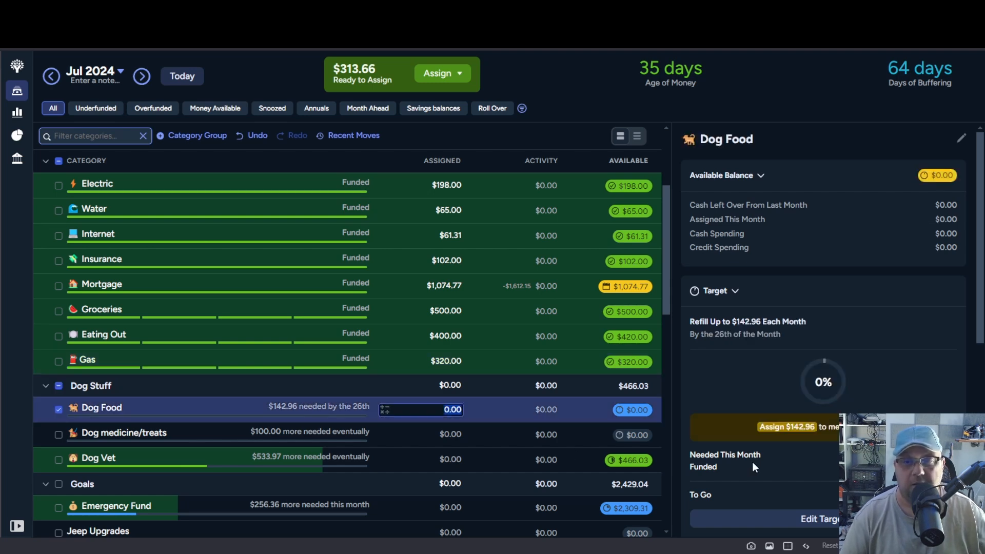
type("142.96")
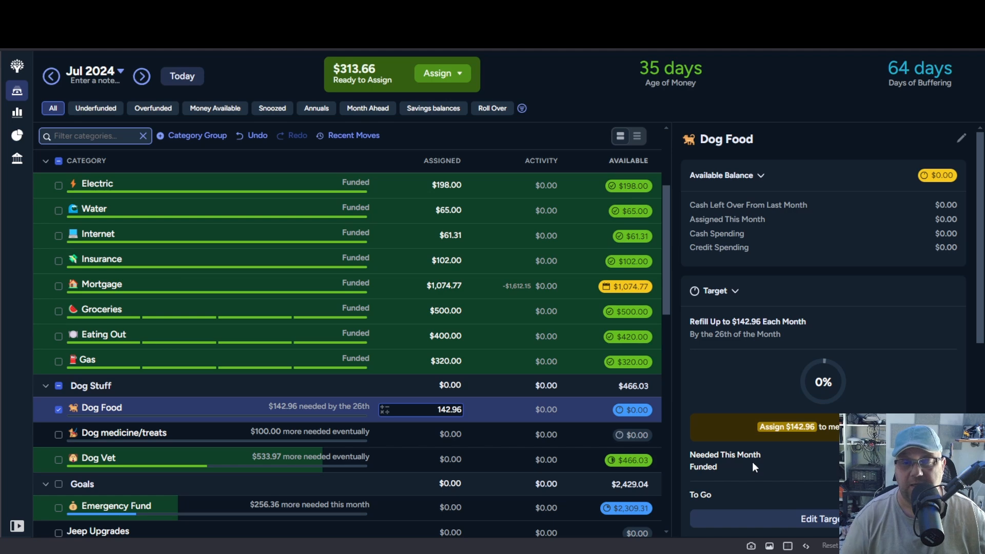
key("Return")
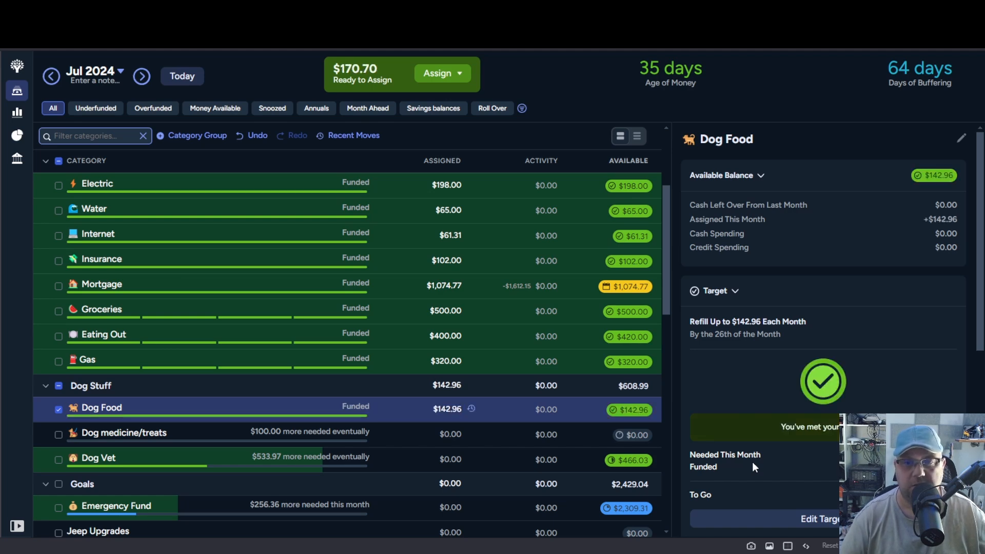
Try assigning $282.30 to the Emergency Fund category in July 2024.
scroll(384, 445, "down", 3)
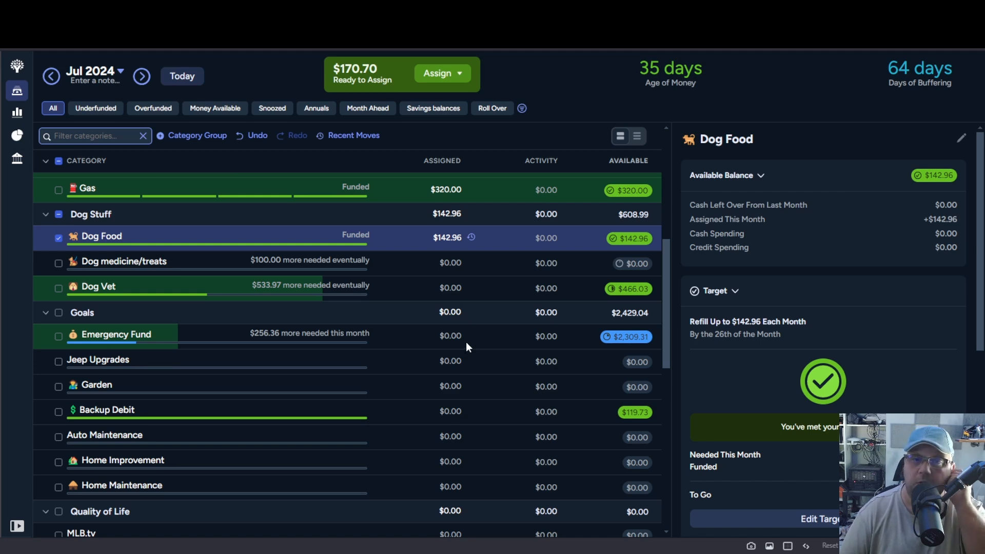
scroll(467, 341, "up", 5)
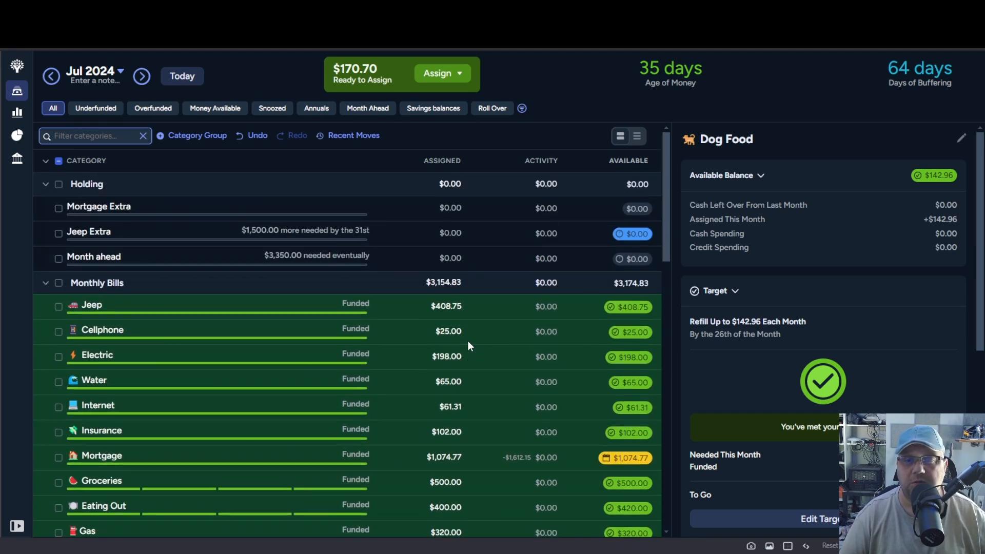
scroll(468, 345, "down", 2)
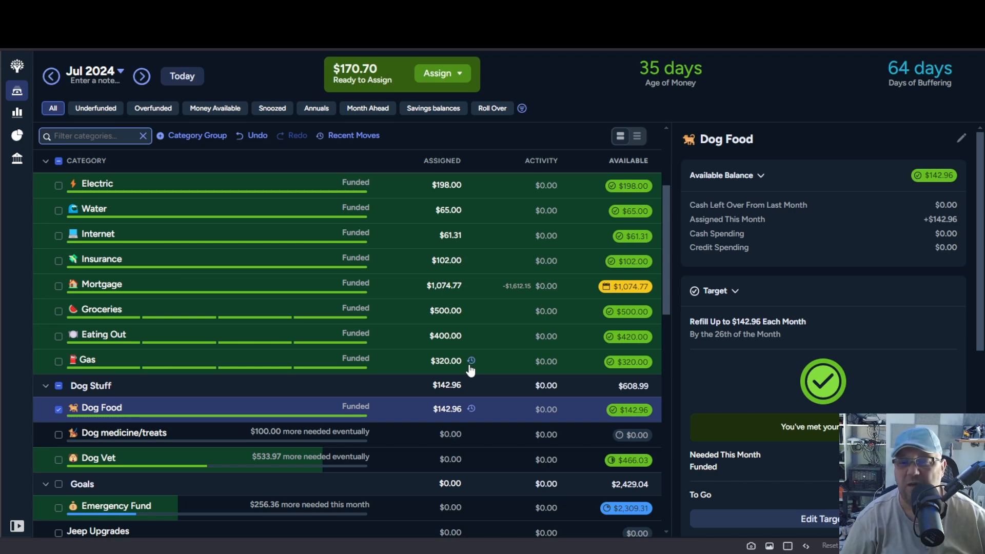
scroll(471, 370, "down", 2)
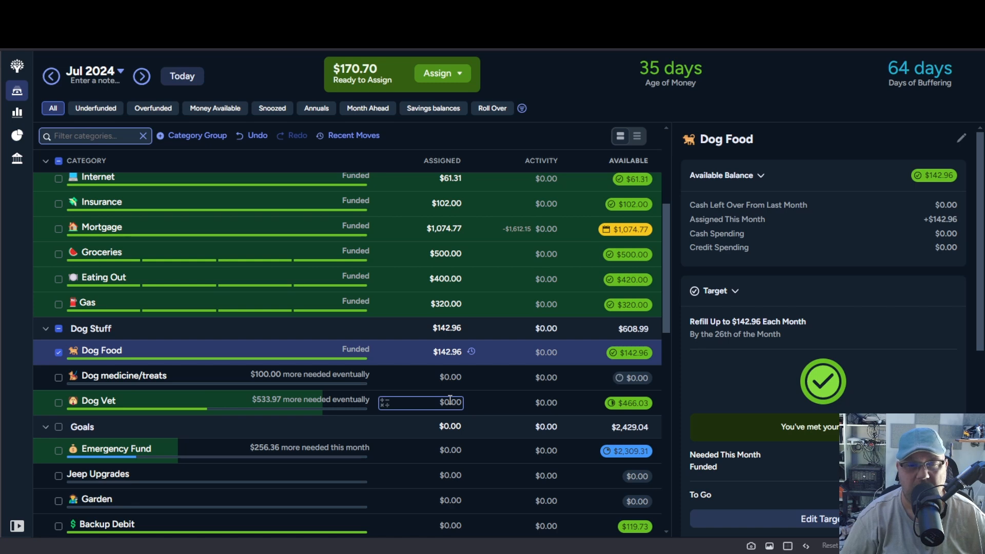
left_click(443, 450)
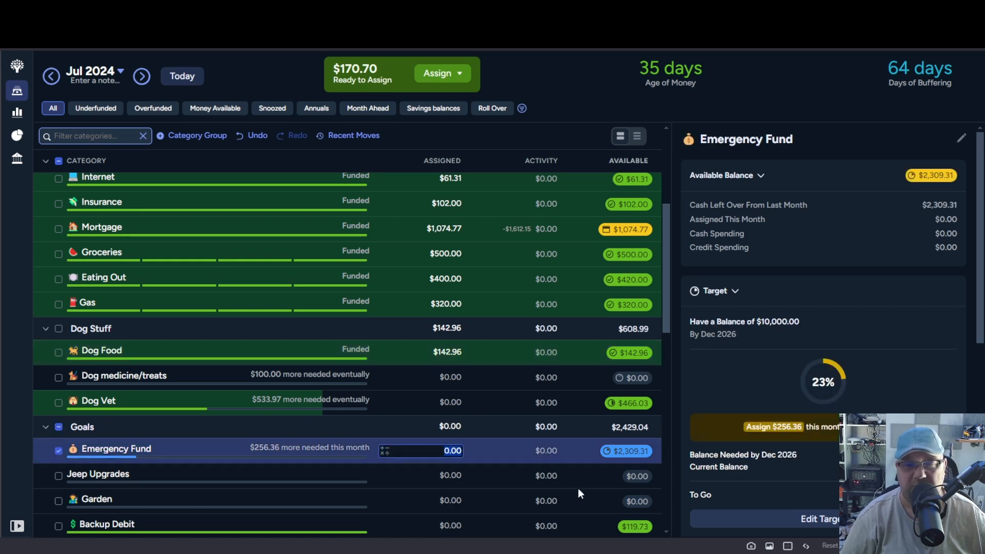
type("2")
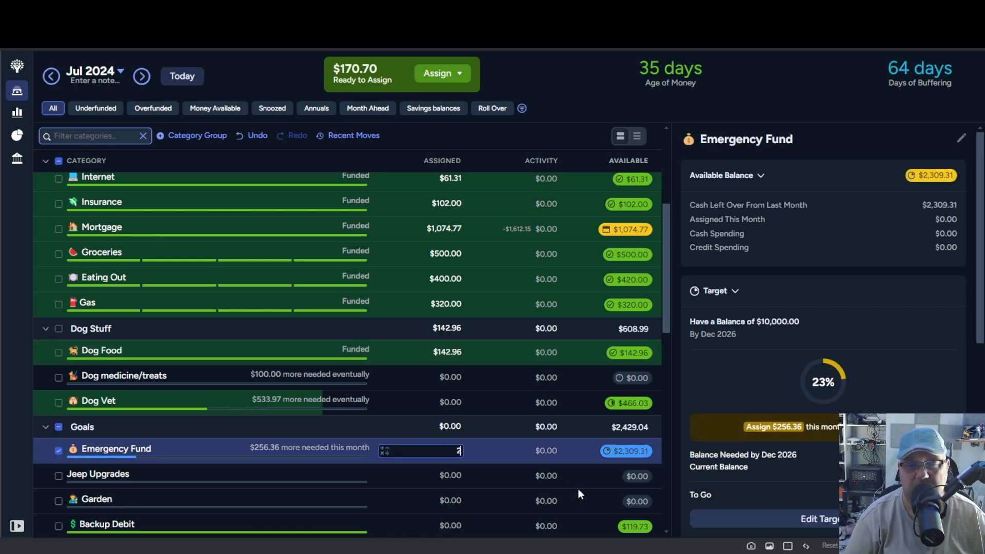
type("82.30")
key("Return")
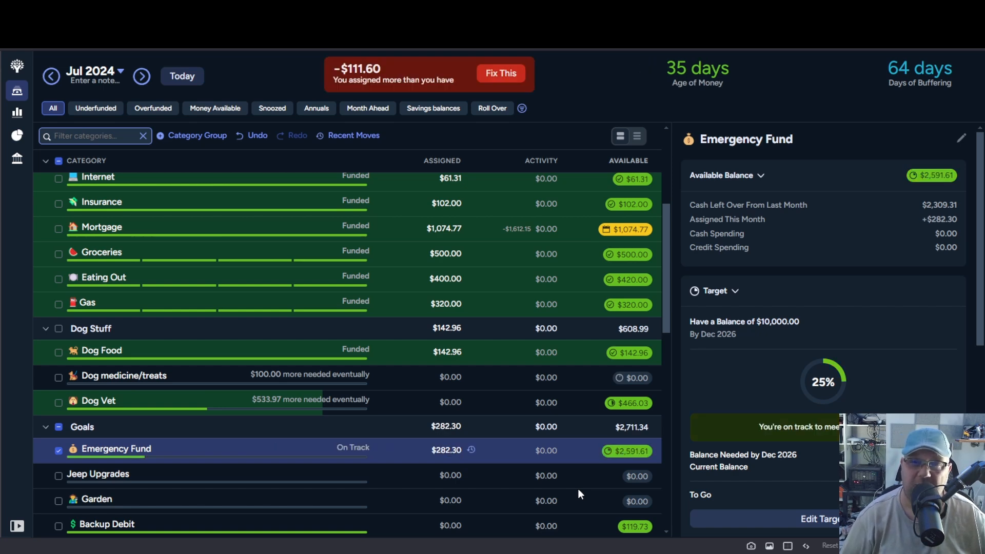
Review the July 2024 assigned amounts across the Monthly Bills, Dog Stuff and Goals categories.
scroll(389, 387, "up", 5)
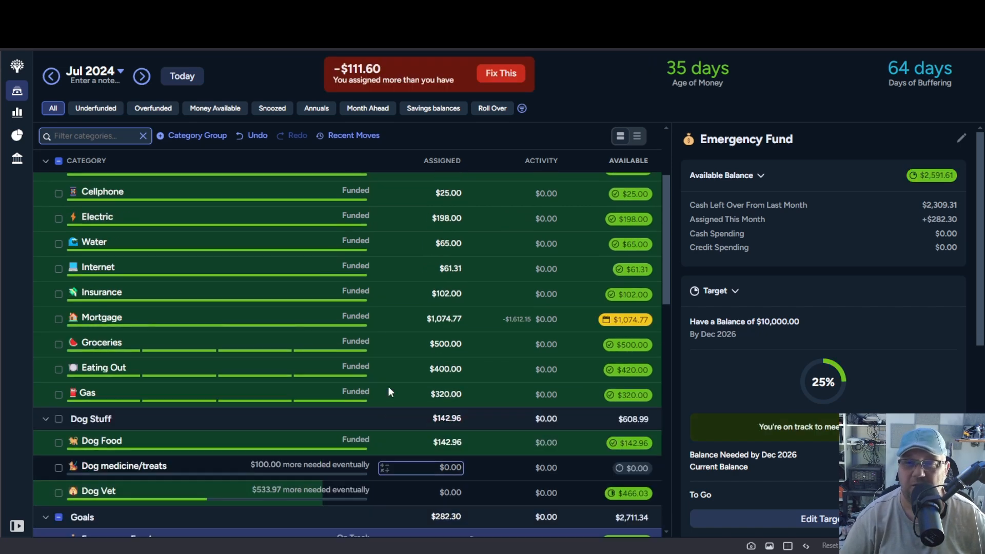
left_click(389, 388)
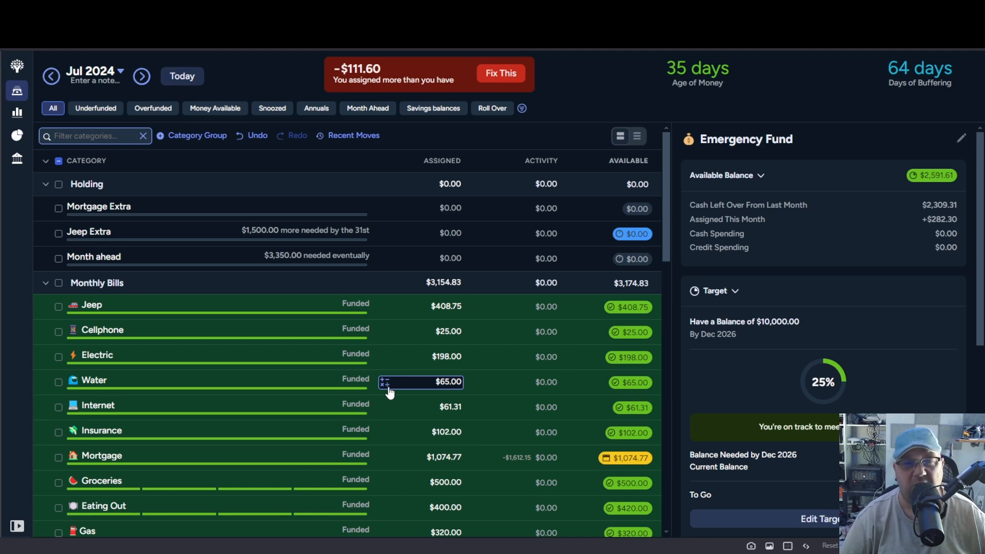
scroll(389, 387, "down", 1)
left_click(389, 387)
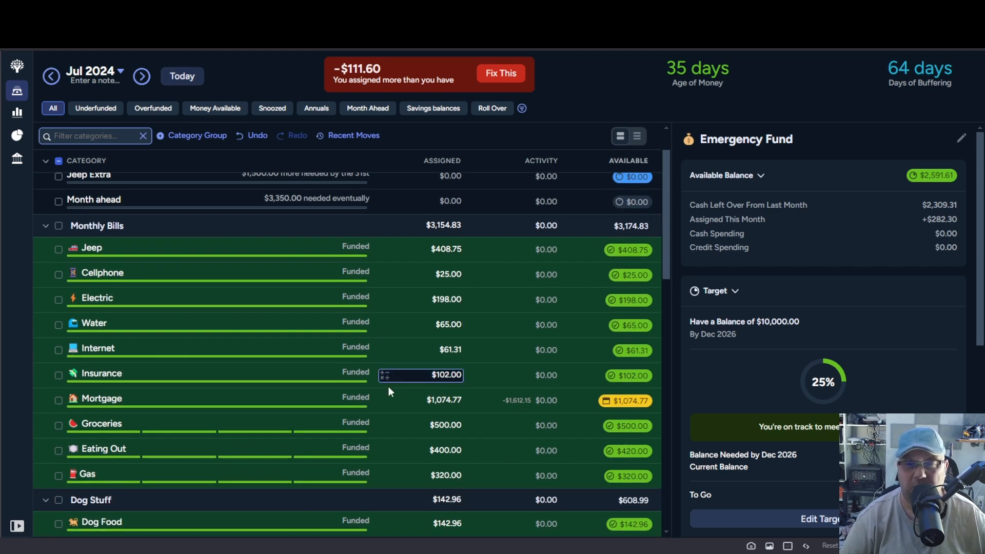
scroll(389, 387, "down", 1)
left_click(389, 387)
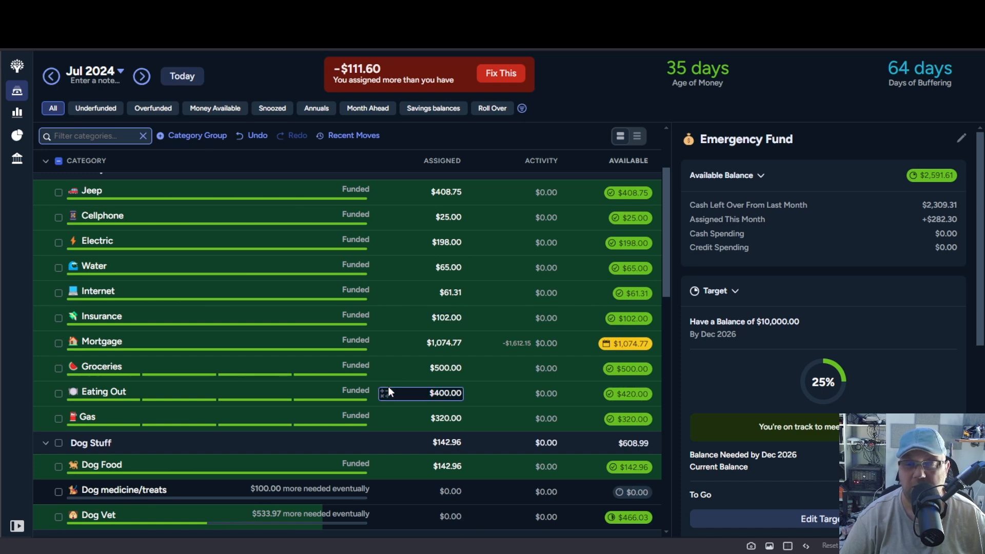
scroll(389, 391, "down", 3)
left_click(389, 392)
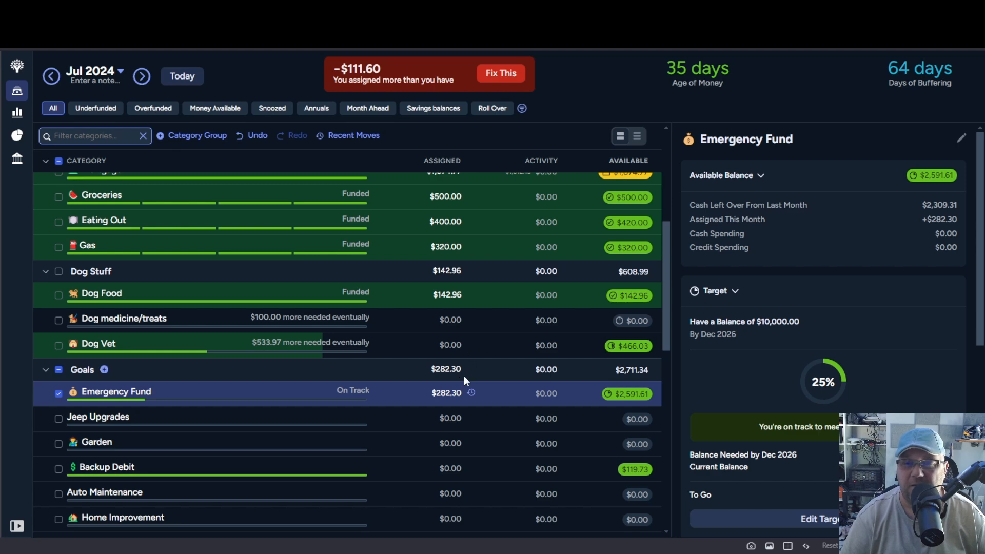
Reset the Emergency Fund's assigned amount for July 2024 to $0.00.
left_click(447, 394)
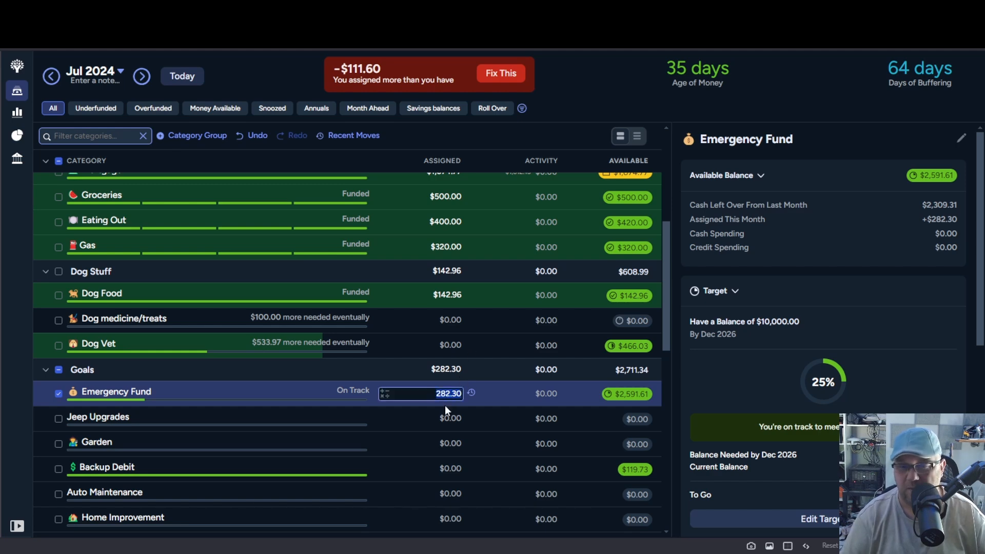
type("0")
key("Return")
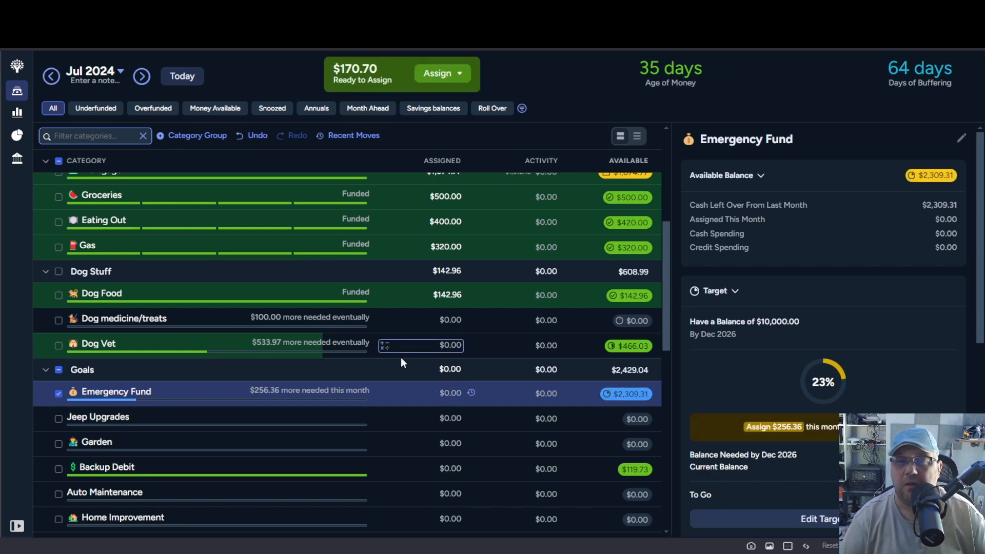
Change the Podcast hosting yearly target to set aside another $204.00 next year and save the target.
scroll(401, 357, "down", 7)
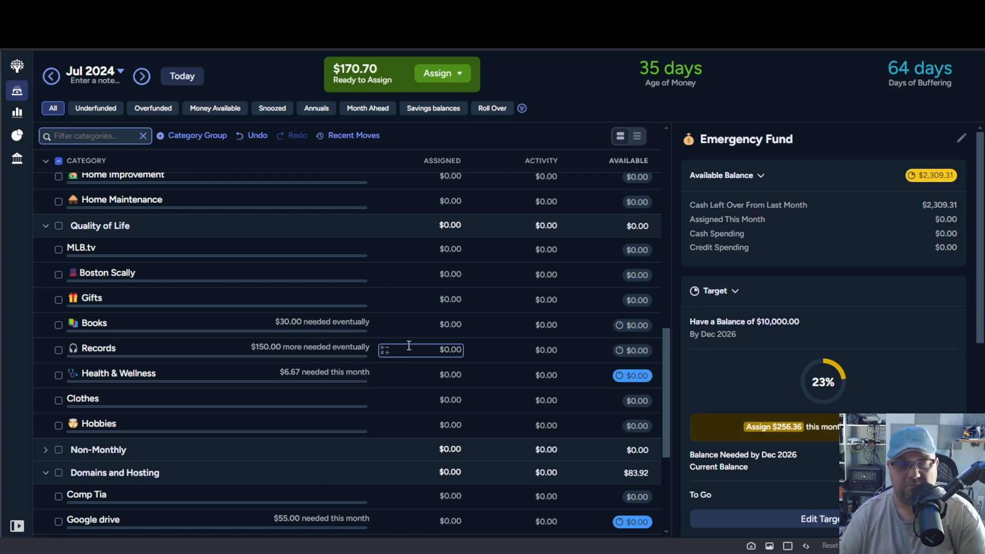
scroll(458, 316, "down", 5)
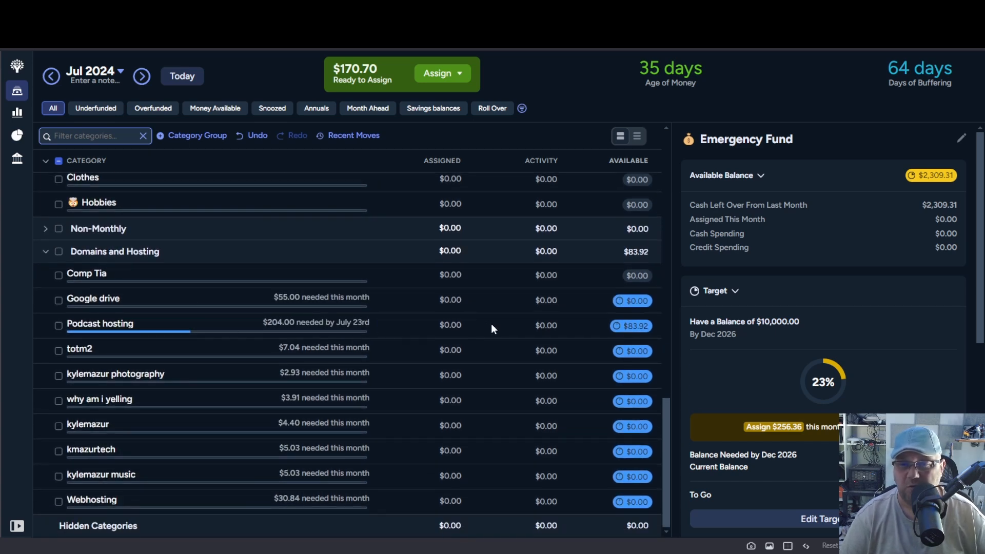
left_click(445, 328)
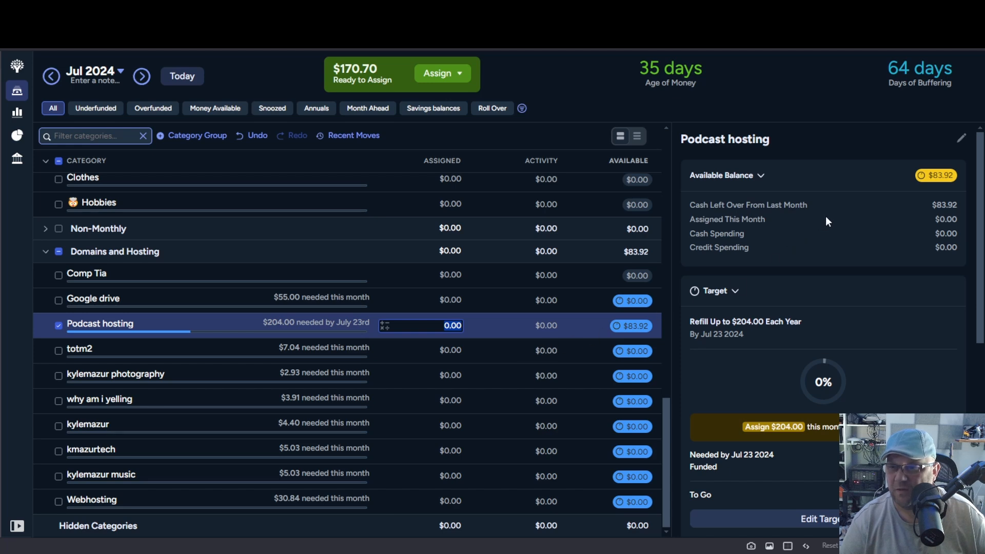
scroll(807, 381, "down", 5)
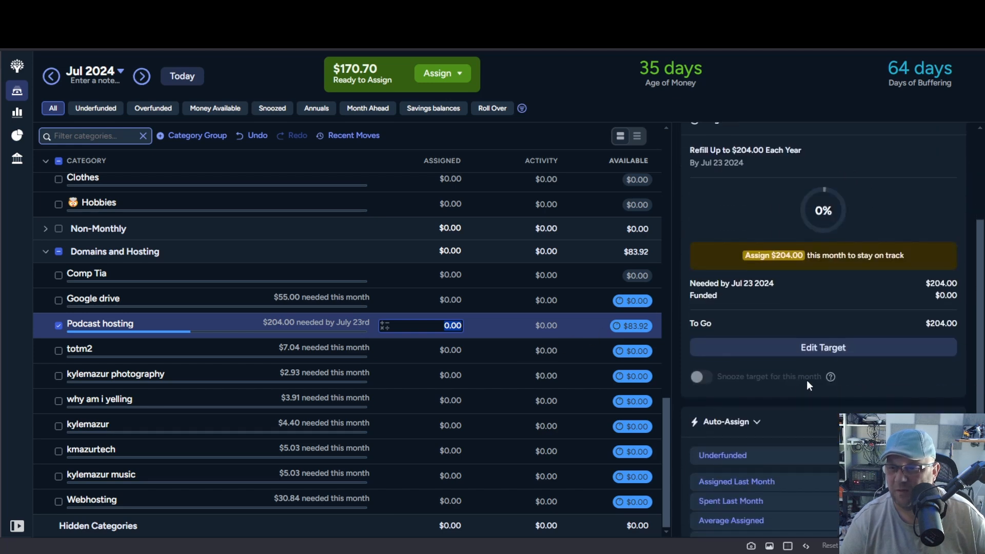
left_click(831, 349)
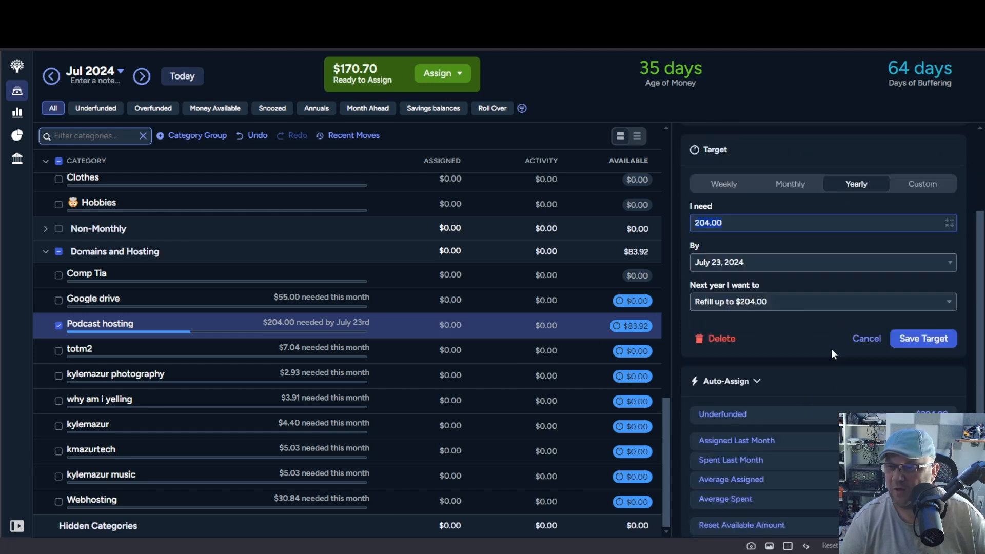
left_click(788, 304)
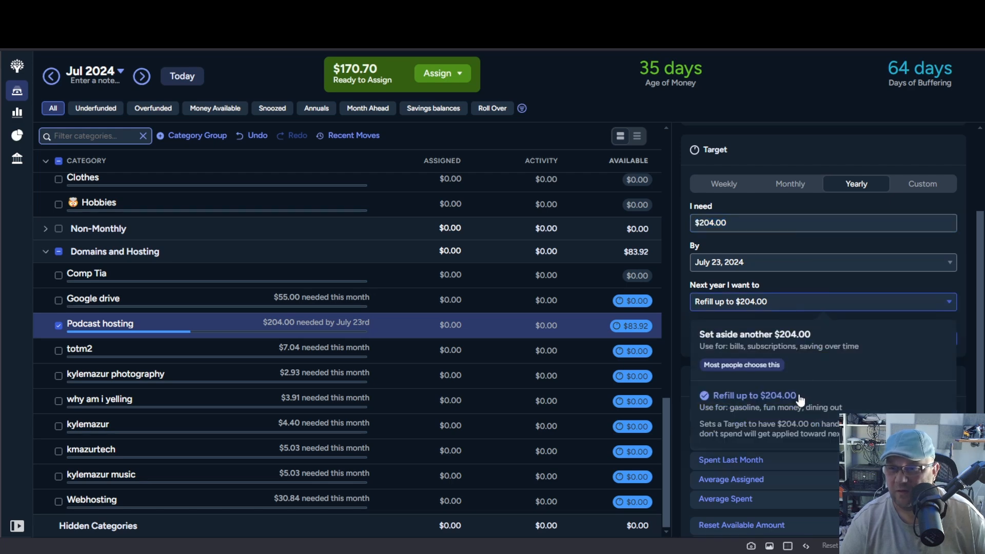
left_click(797, 343)
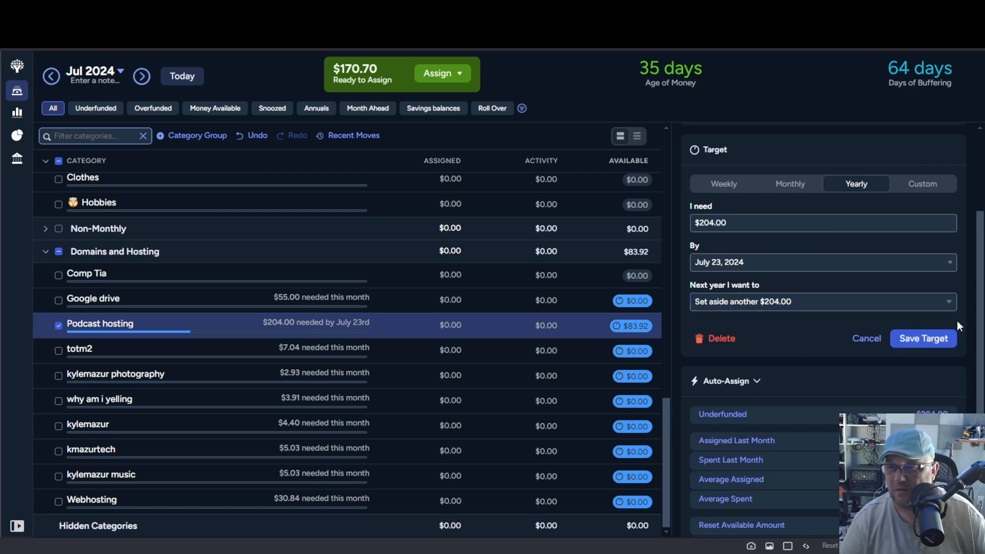
left_click(929, 349)
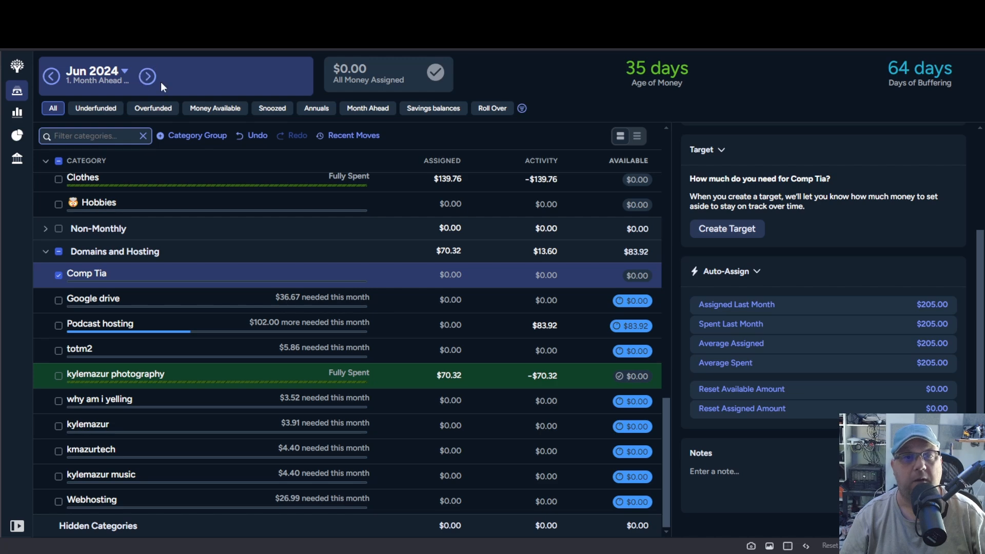
Compare the Domains and Hosting categories, especially Podcast hosting, between June and July 2024.
left_click(148, 76)
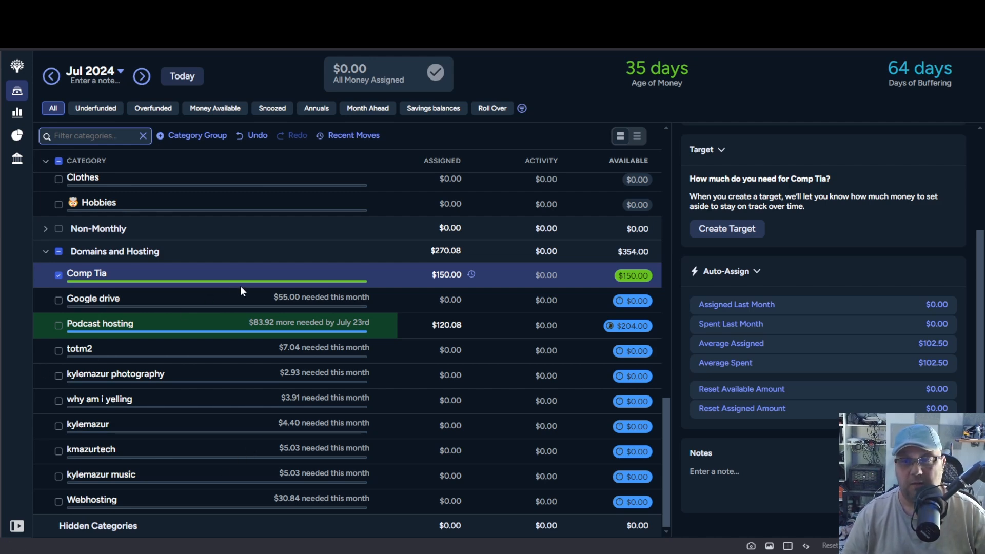
scroll(249, 291, "up", 3)
scroll(248, 291, "down", 3)
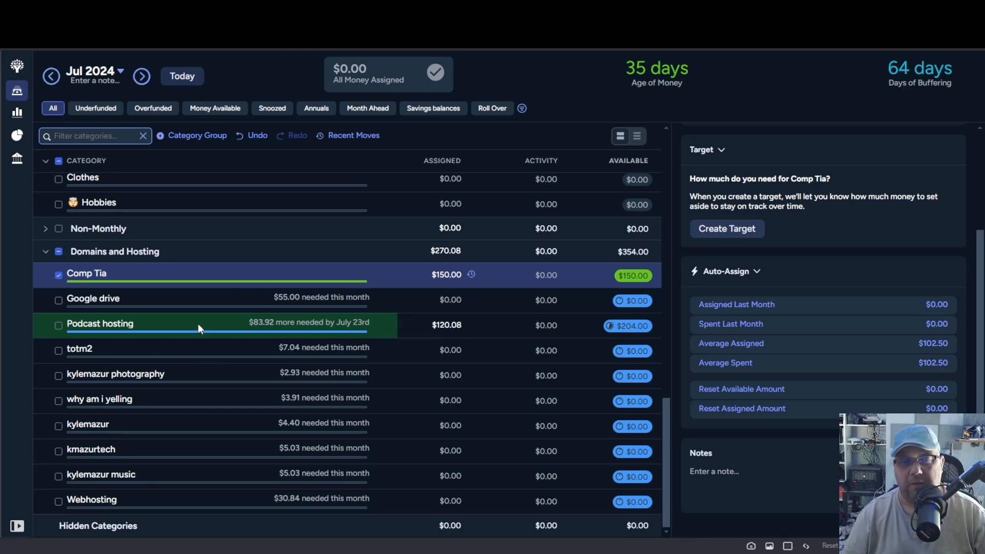
left_click(51, 75)
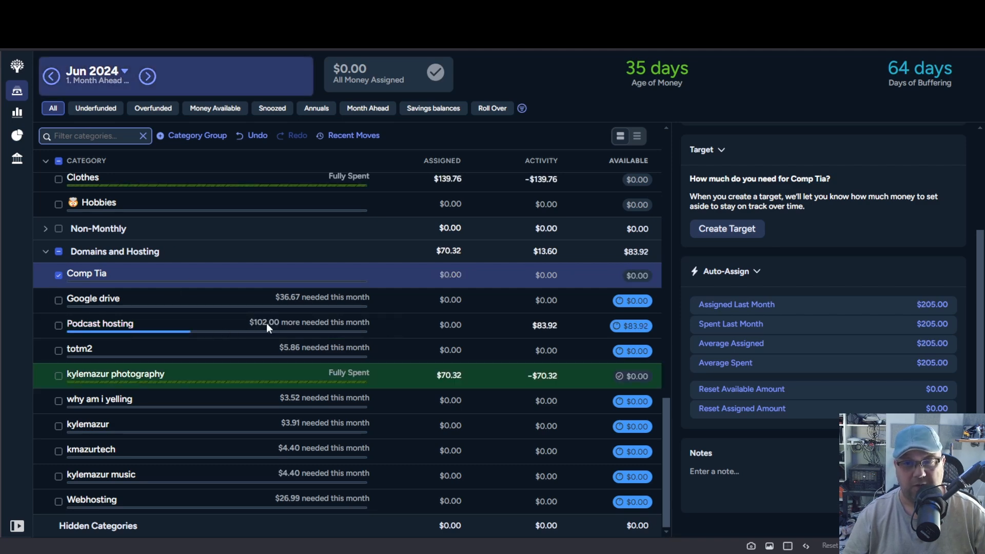
left_click(146, 77)
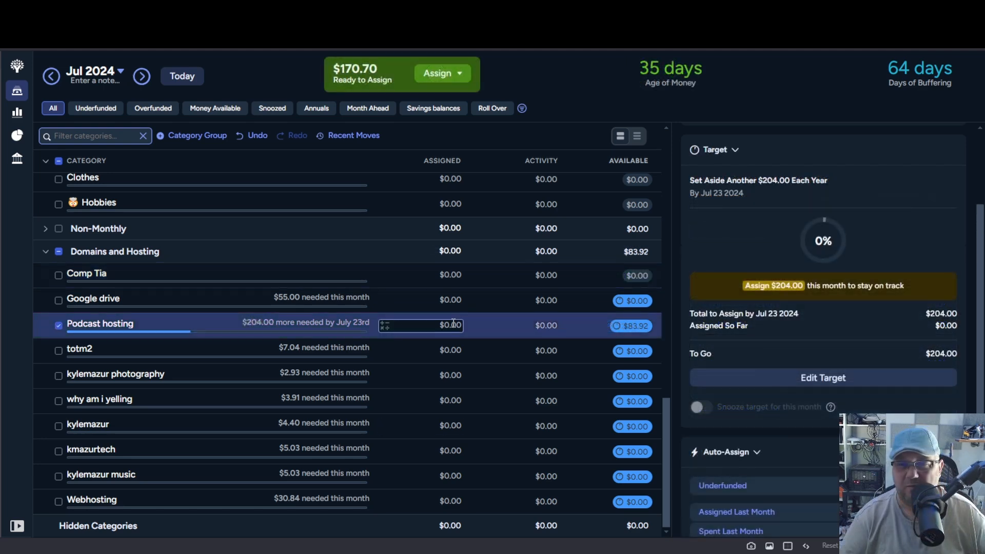
Assign $120.08 to Podcast hosting in July 2024, calculated as 204 minus the $83.92 already available.
left_click(454, 325)
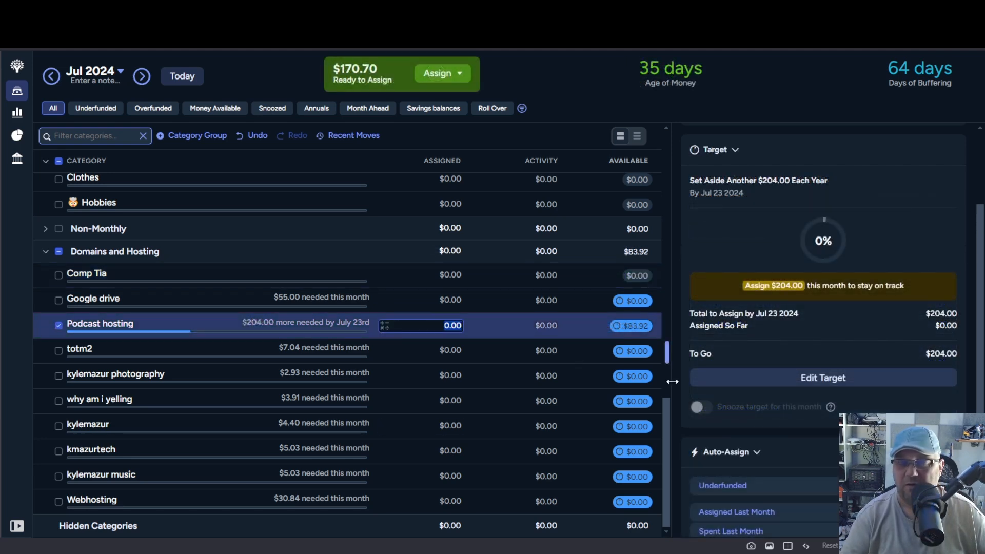
type("204")
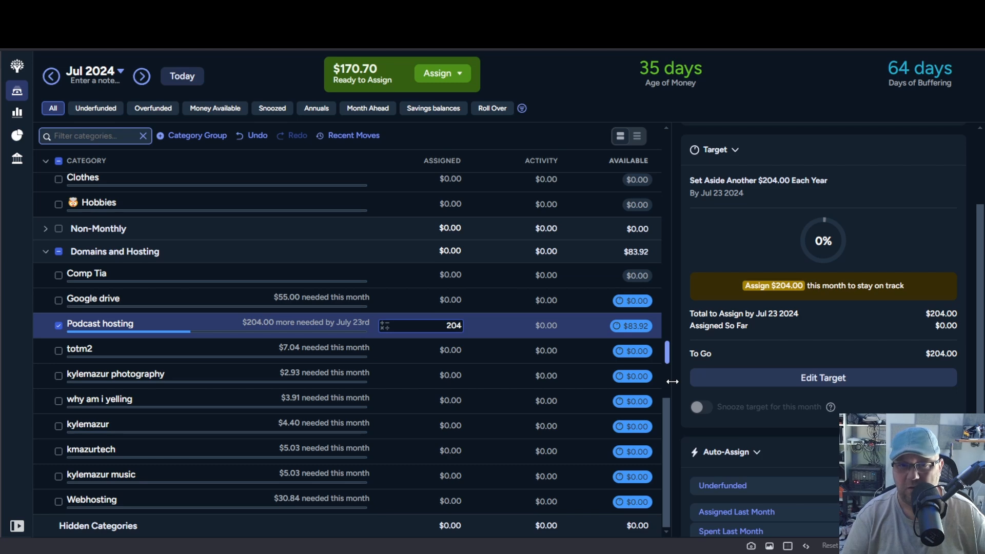
type("-83.9")
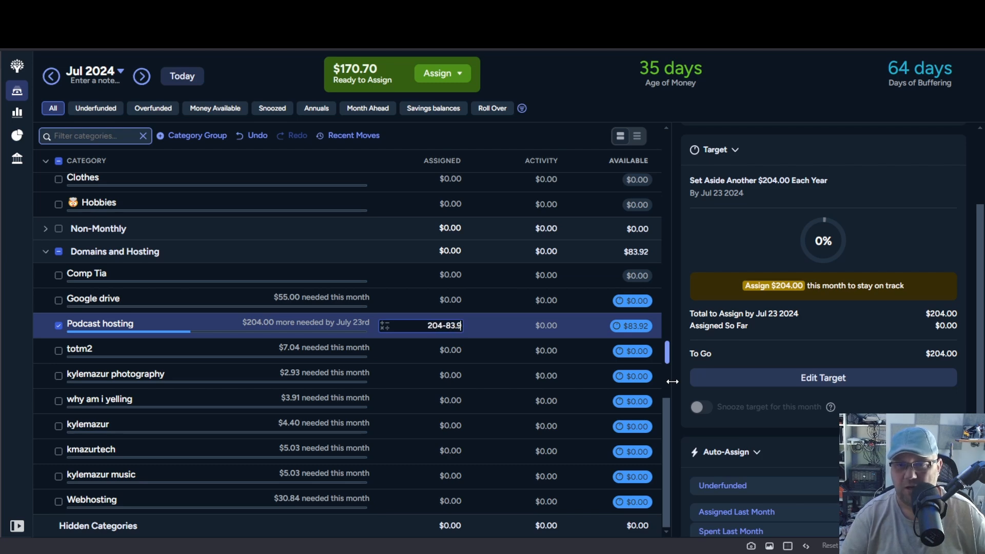
key("Return")
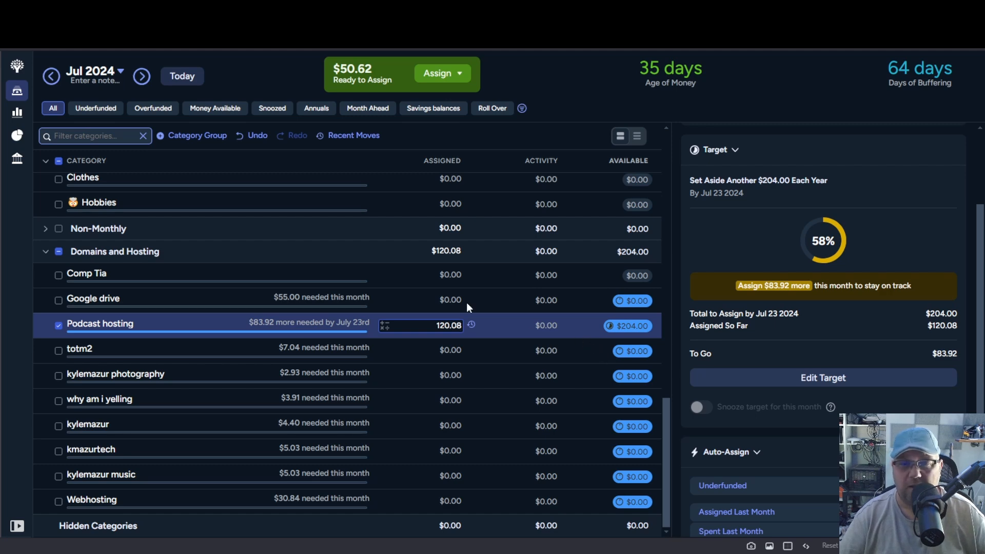
Assign $150.00 to the Comp Tia category under Domains and Hosting for July 2024.
left_click(437, 278)
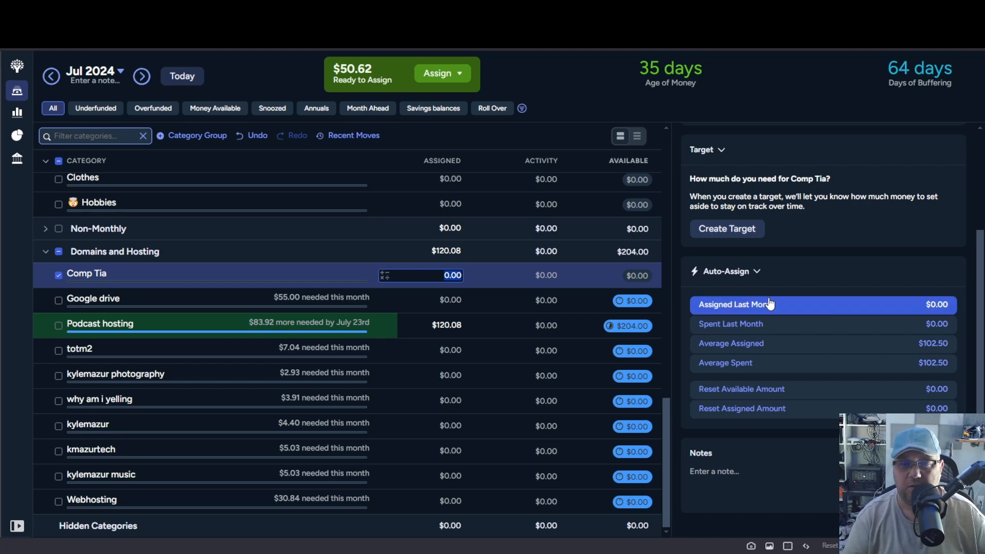
type("150")
key("Return")
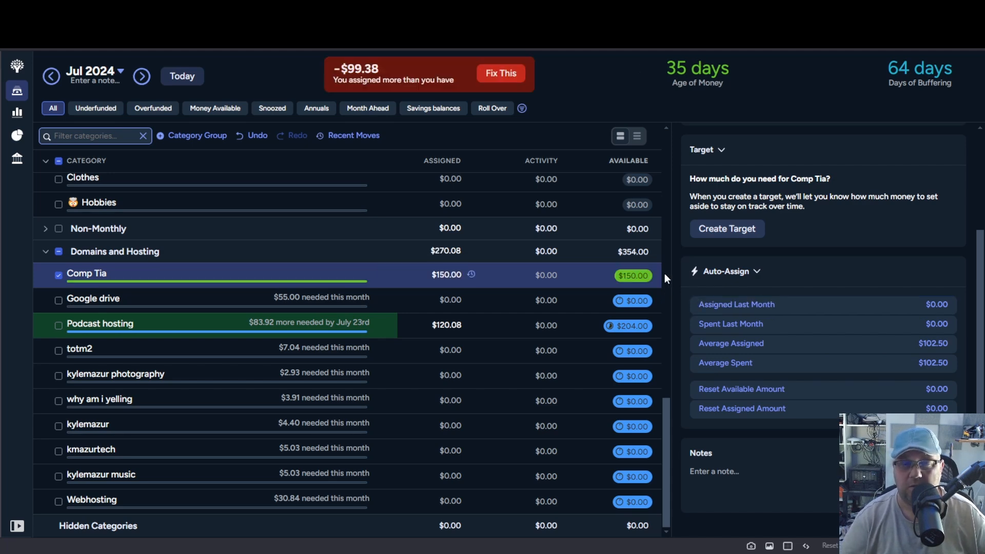
Try to move the $150.00 available in Comp Tia to Eating Out, and undo that move.
left_click(631, 276)
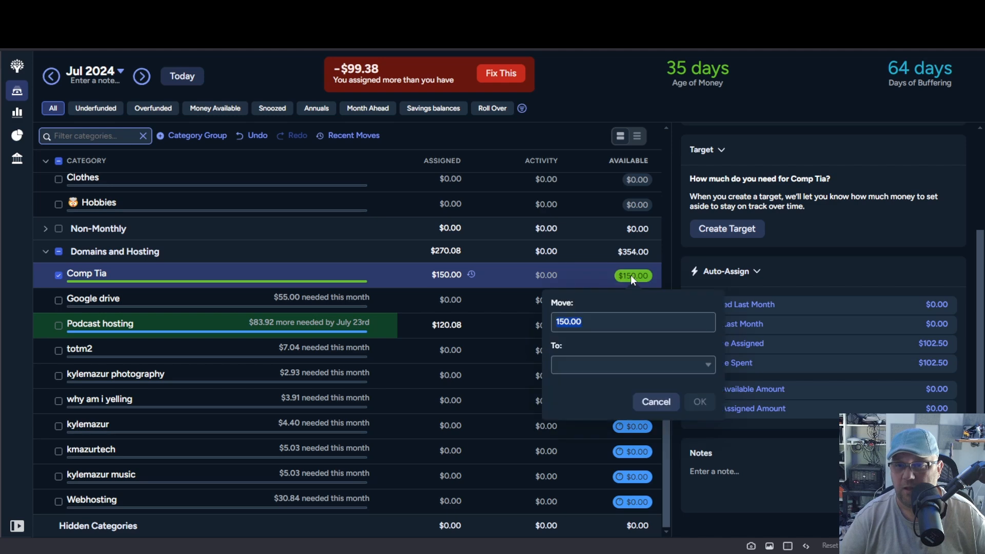
left_click(708, 364)
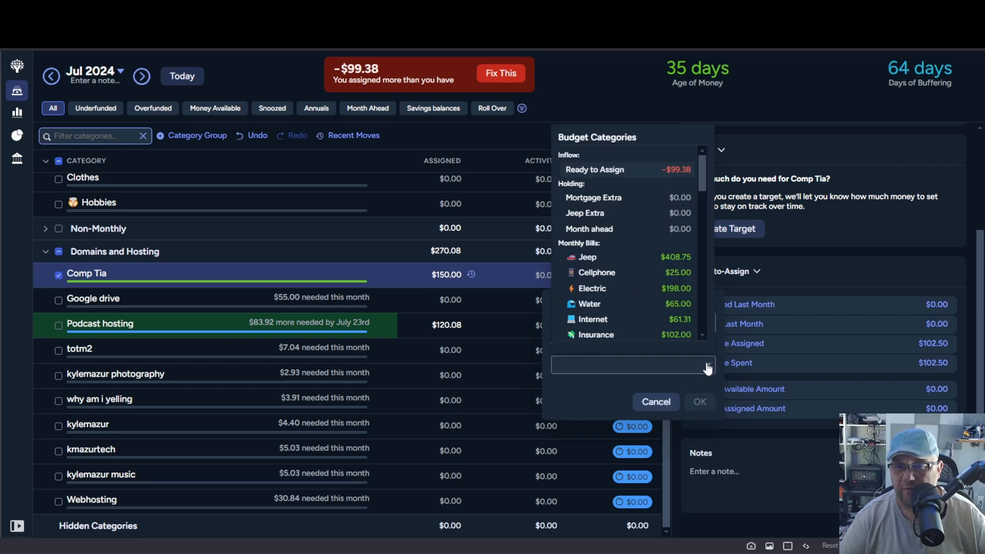
scroll(639, 281, "down", 1)
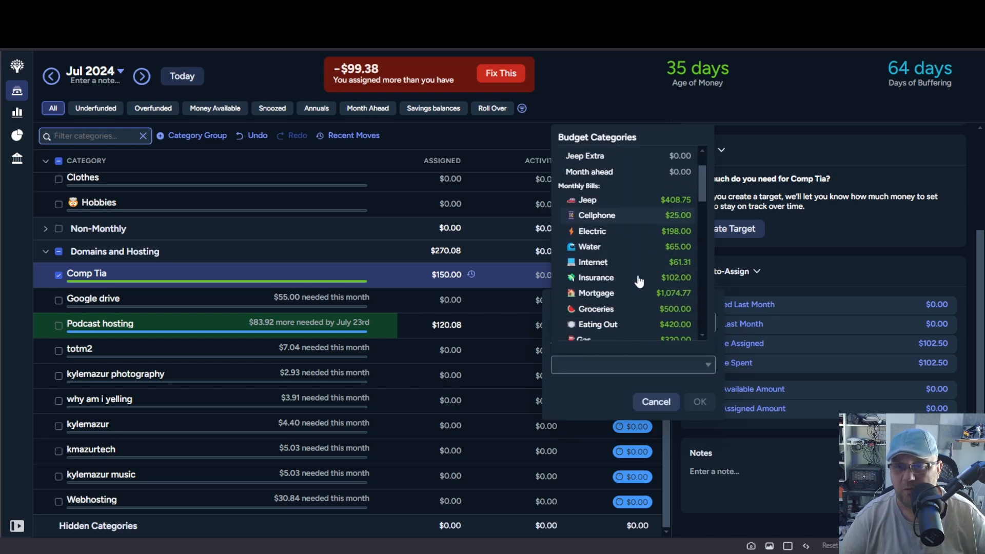
left_click(615, 324)
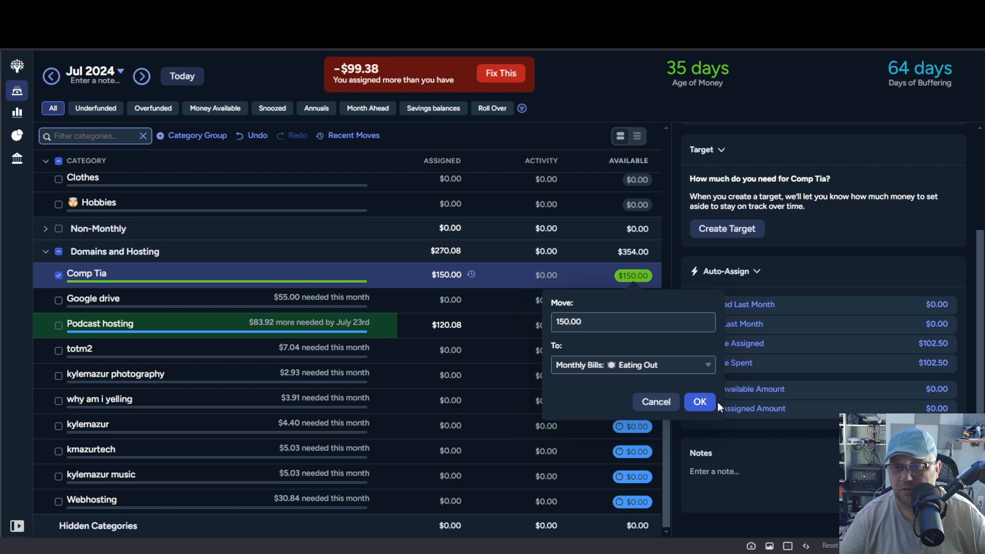
left_click(700, 402)
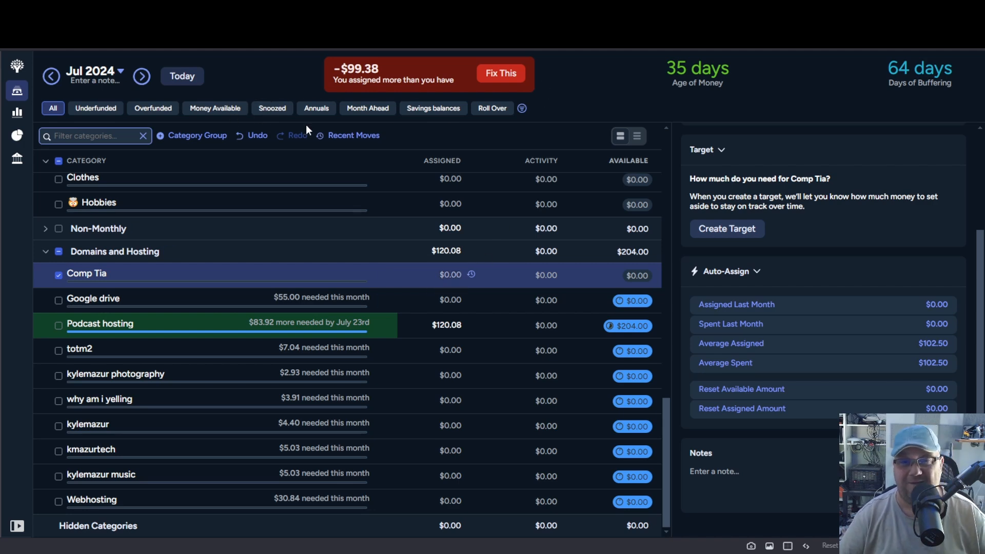
left_click(253, 136)
Fix the July 2024 over-assignment by un-assigning the shortfall from the Eating Out category under Monthly Bills.
left_click(507, 77)
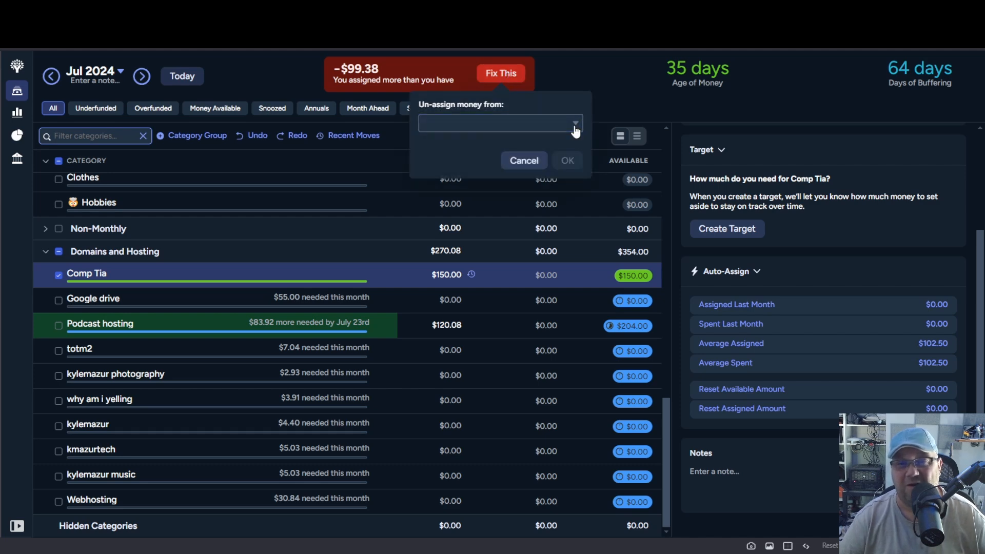
left_click(574, 122)
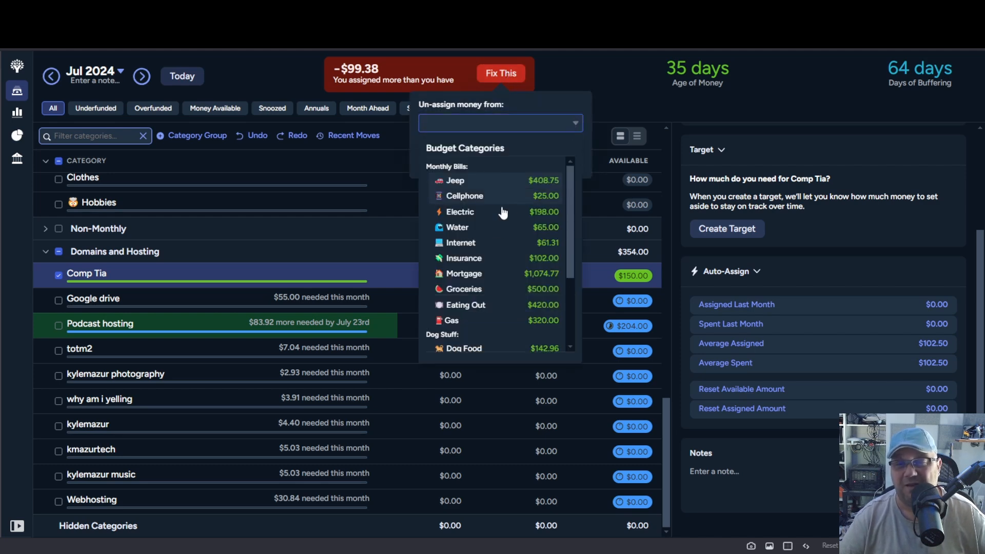
left_click(485, 304)
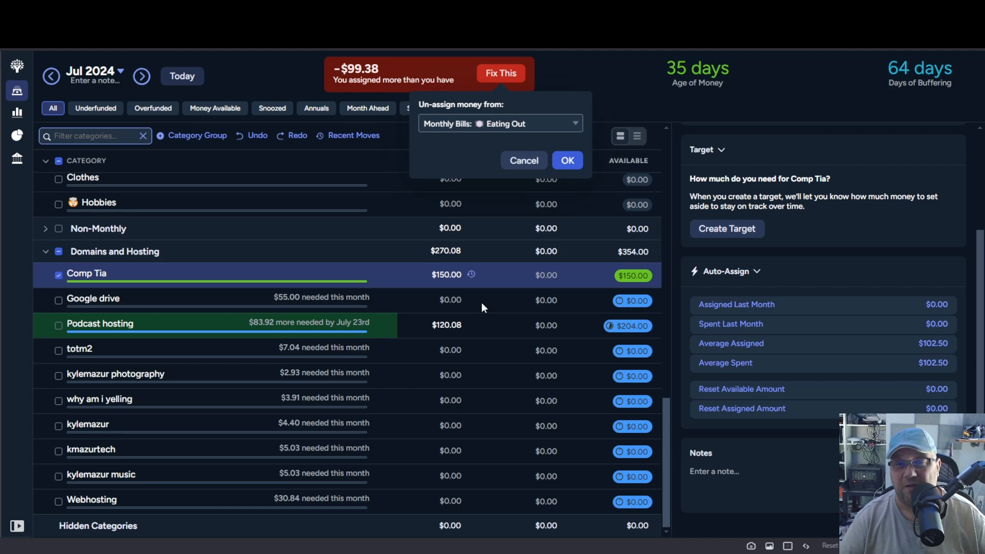
left_click(563, 162)
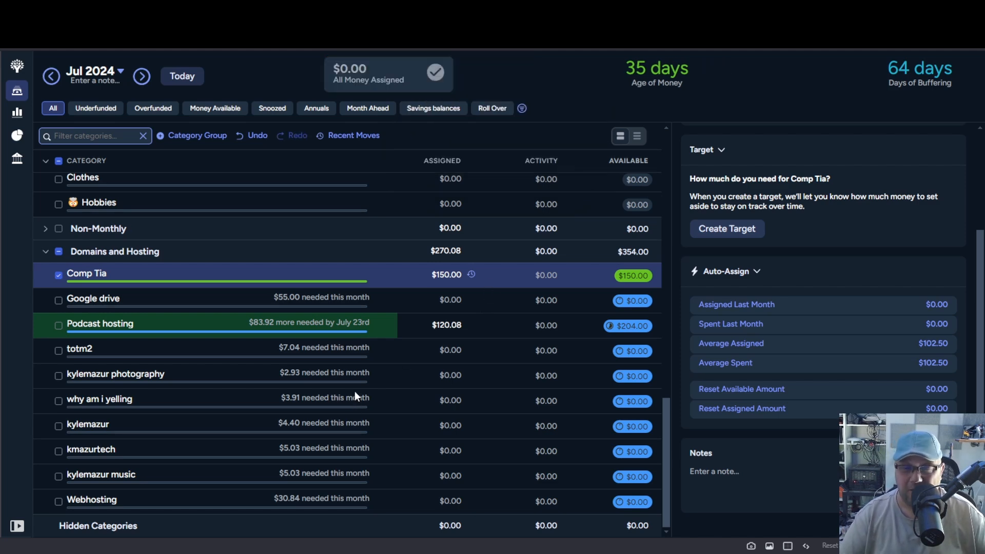
Review the assigned and available amounts across the July 2024 categories, from Holding and Monthly Bills to Domains and Hosting.
scroll(355, 391, "up", 15)
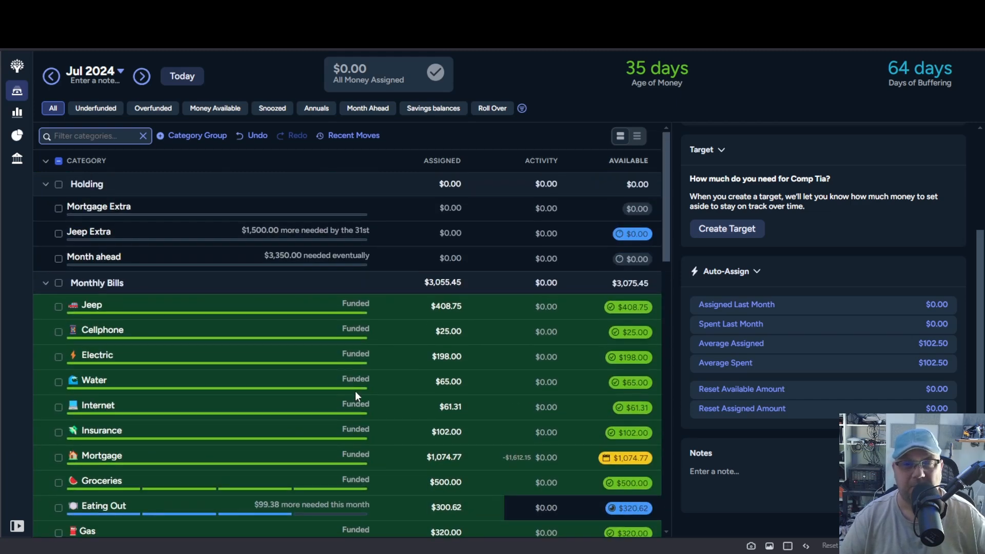
scroll(355, 391, "down", 8)
scroll(356, 395, "down", 5)
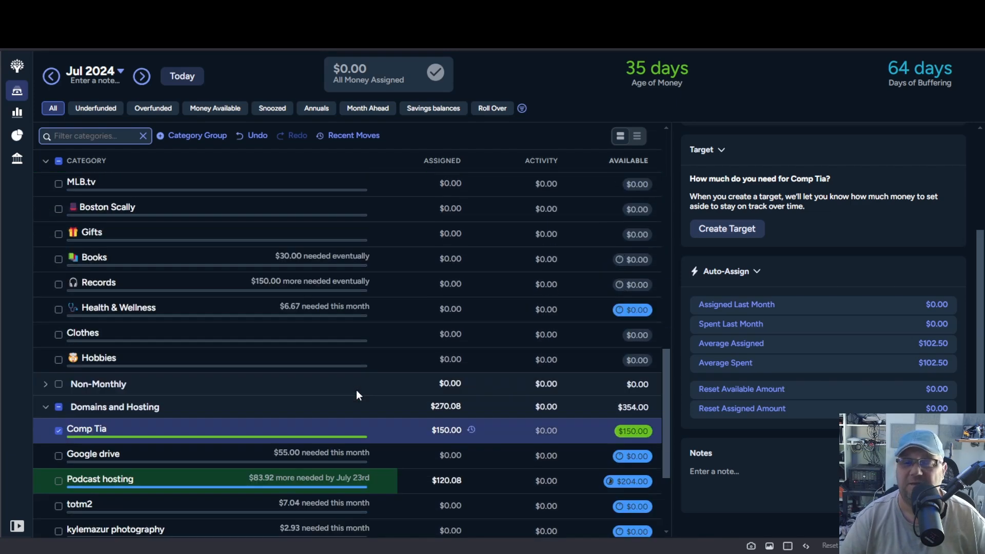
scroll(358, 393, "up", 12)
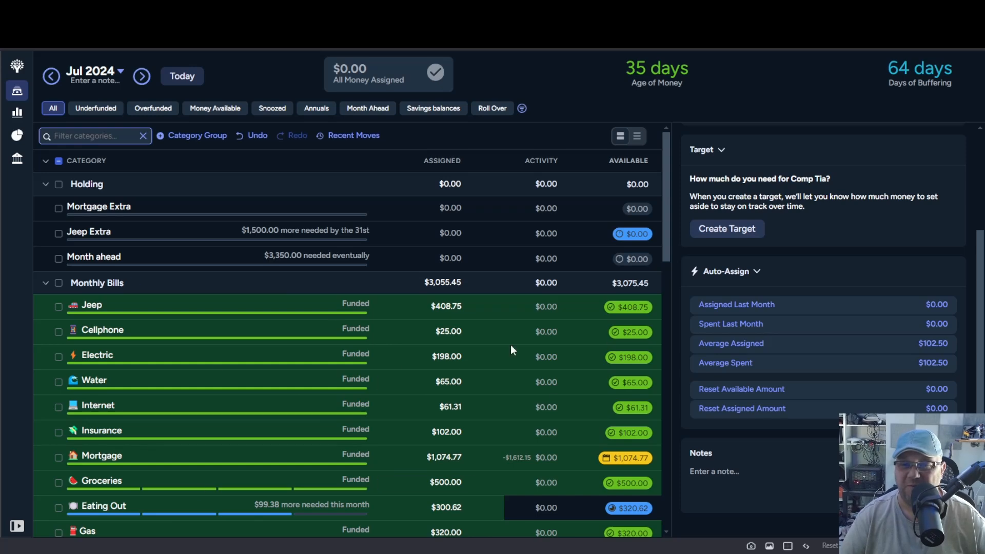
left_click(442, 435)
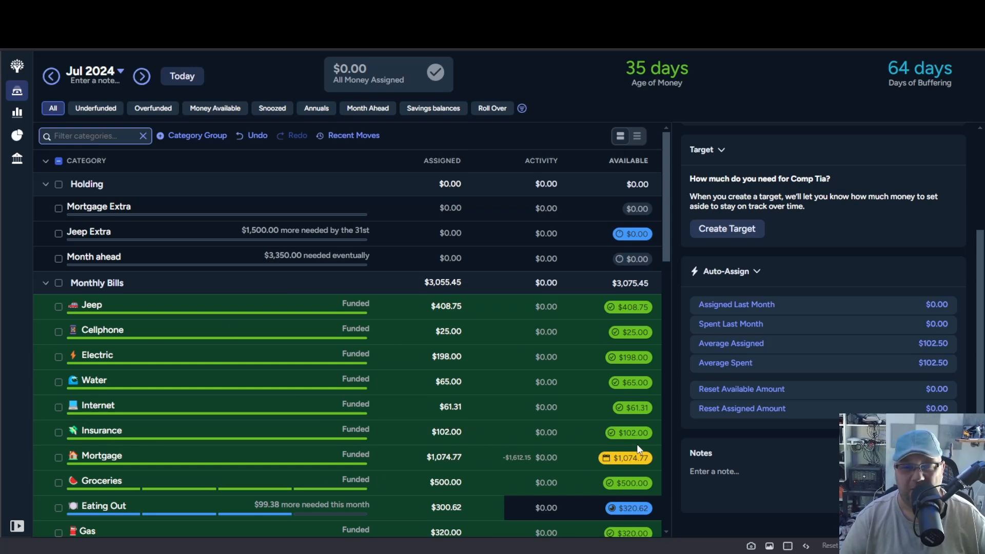
scroll(636, 444, "down", 5)
scroll(636, 444, "up", 5)
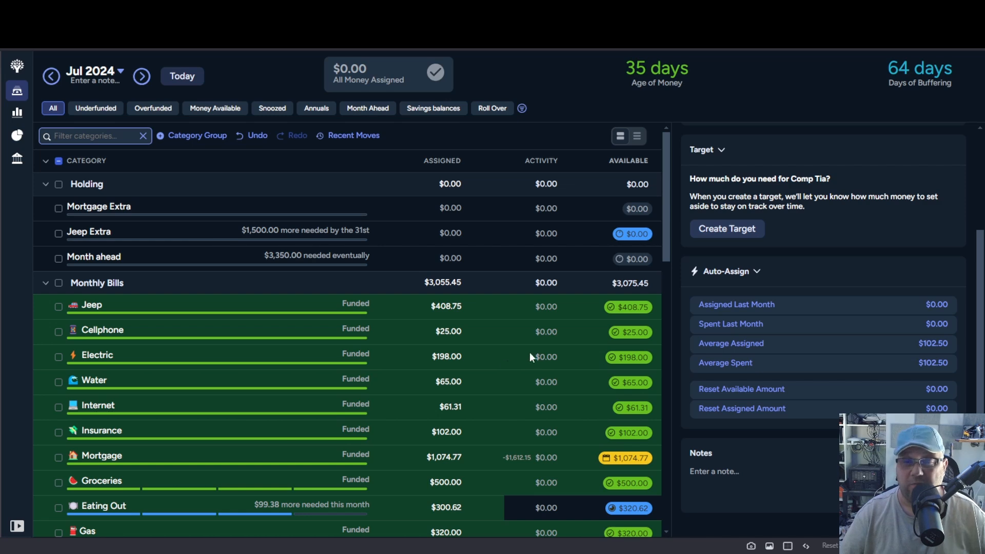
scroll(581, 325, "down", 10)
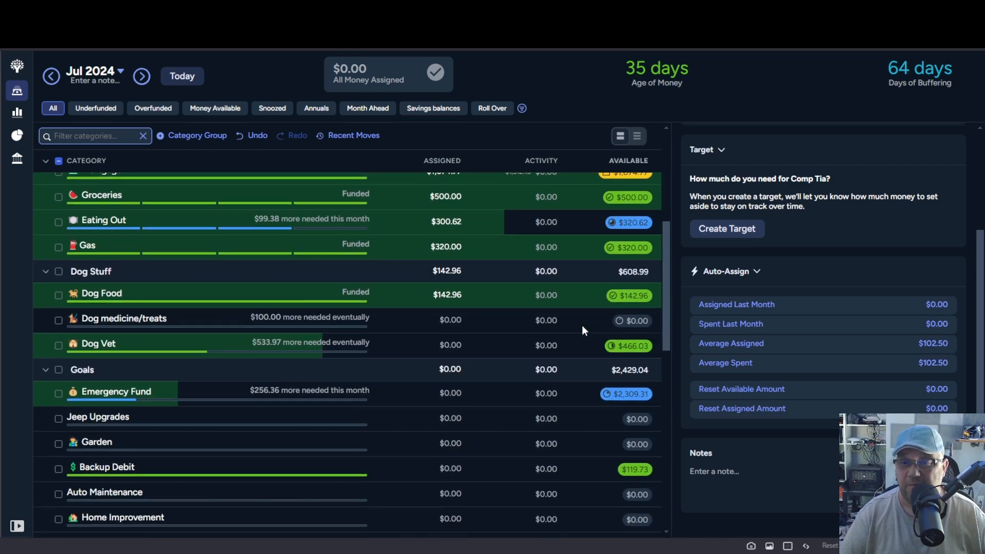
scroll(582, 329, "down", 1)
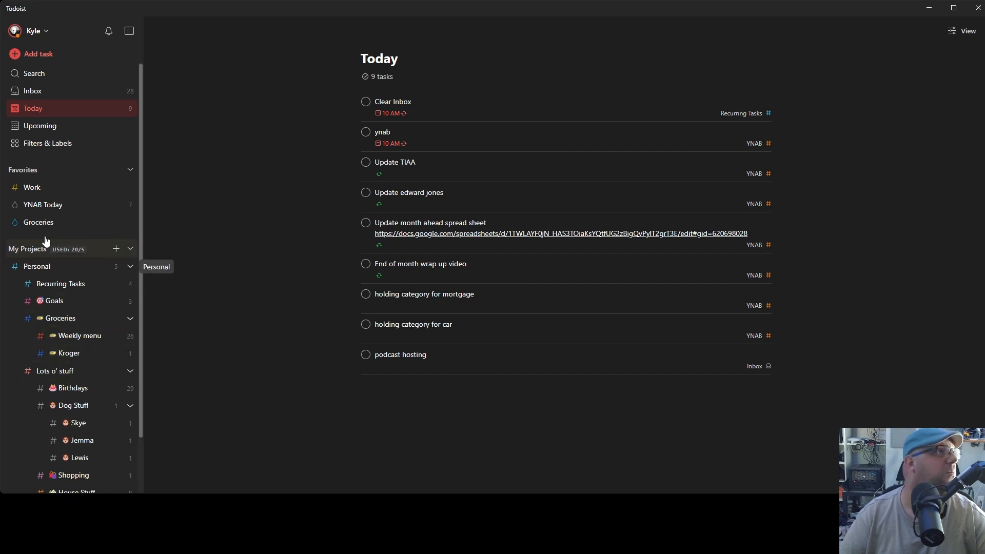
In Todoist's YNAB Today filter, complete the tasks ynab, End of month wrap up video, holding category for mortgage and holding category for car.
left_click(52, 205)
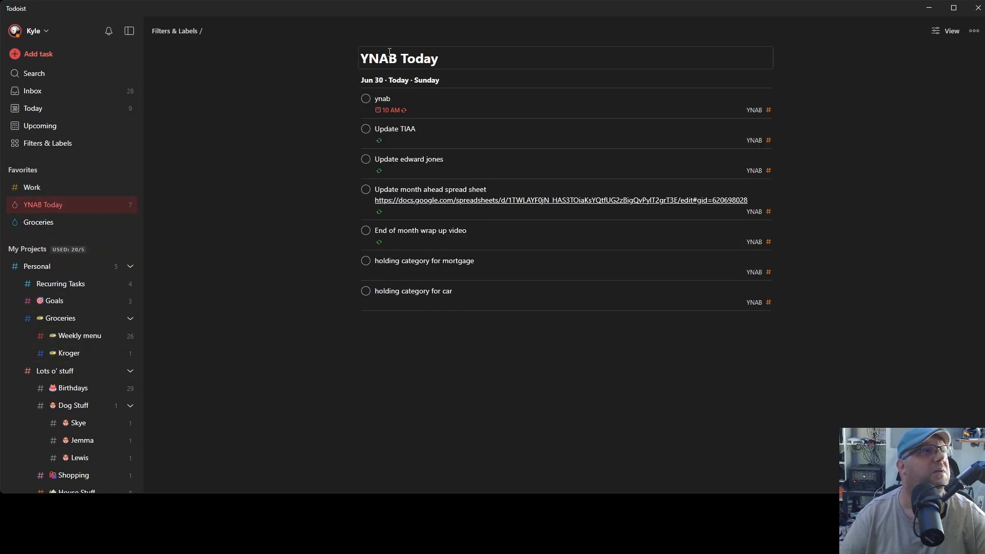
left_click(365, 99)
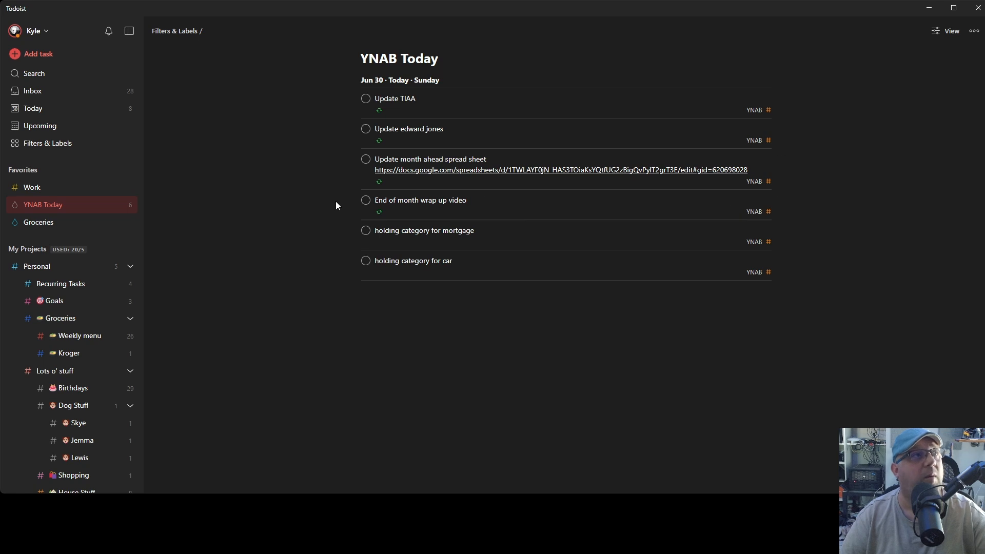
left_click(366, 201)
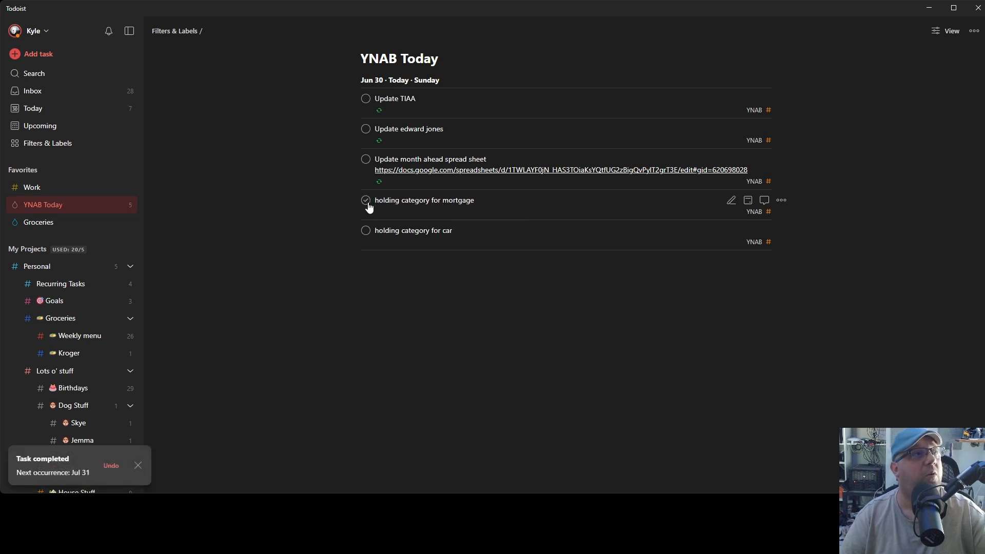
left_click(368, 203)
left_click(367, 202)
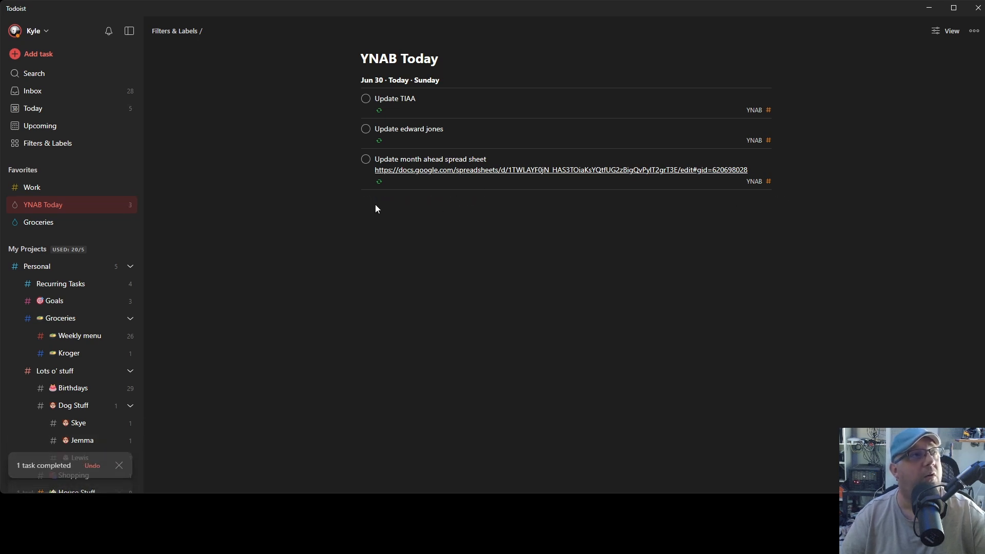